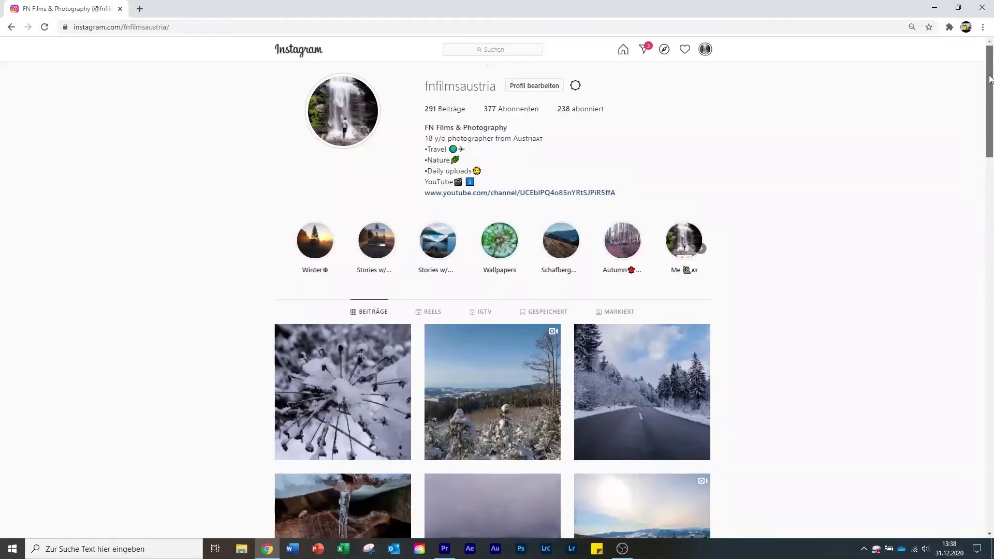
left_click_drag(991, 82, 974, 317)
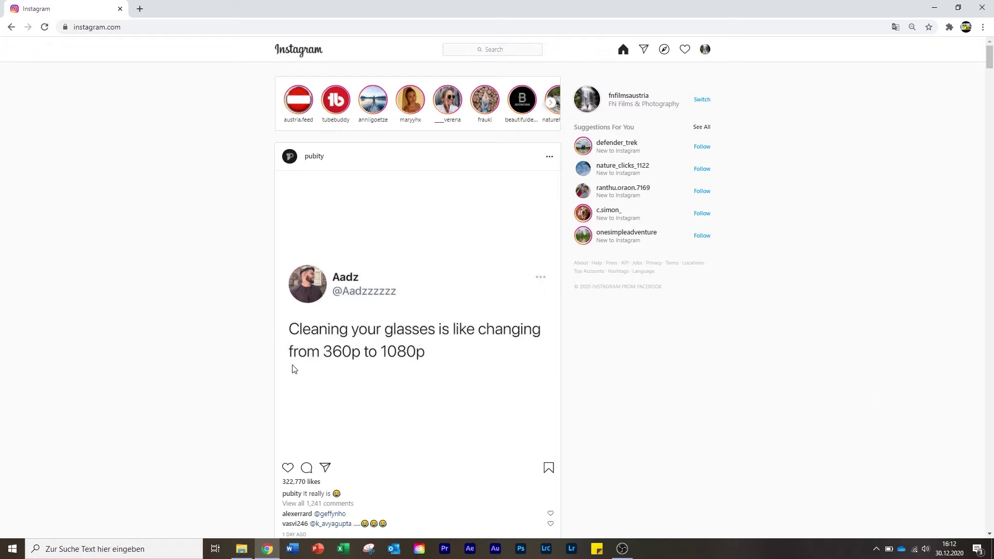
Step: Inspect the Instagram home page in the developer tools, enable device emulation and reload it as a mobile page
right_click(752, 362)
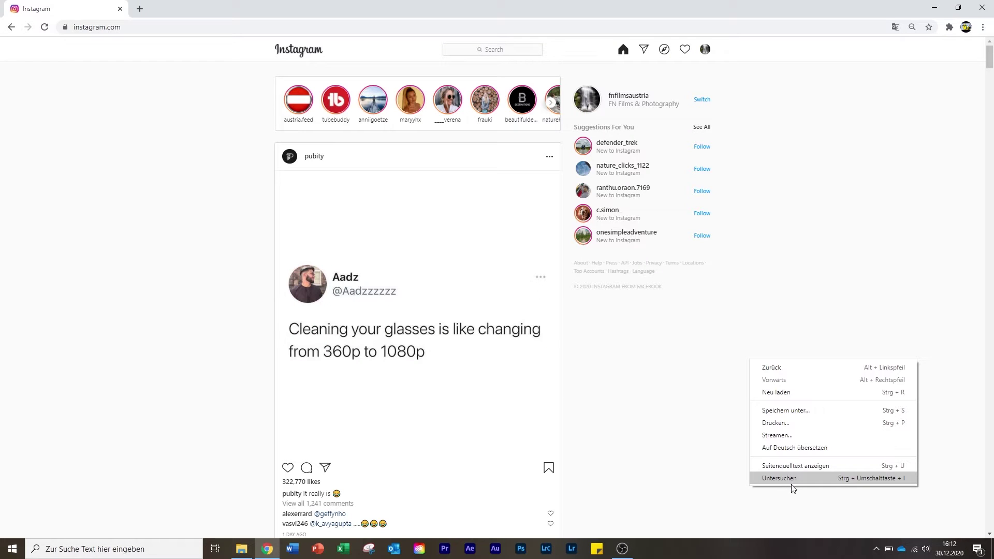
left_click(796, 479)
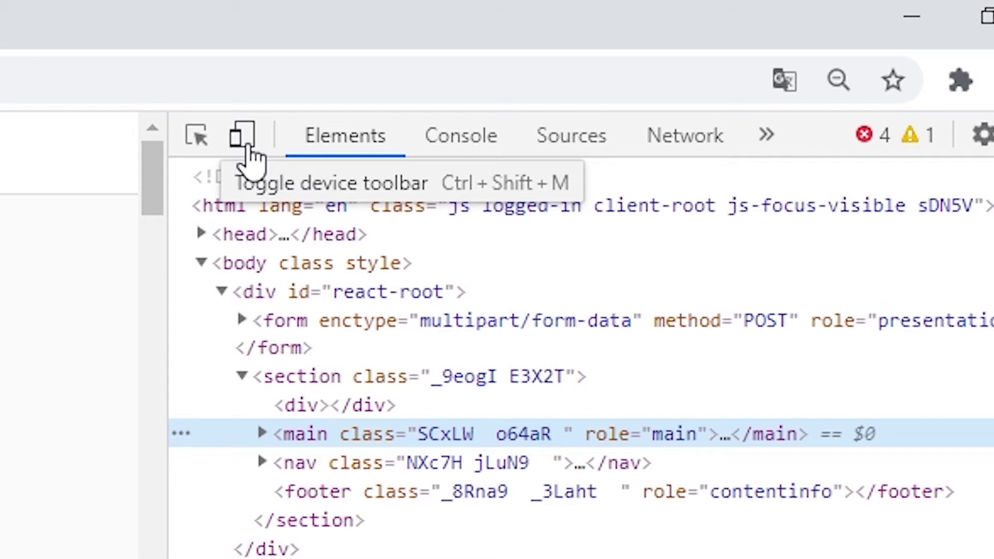
left_click(247, 155)
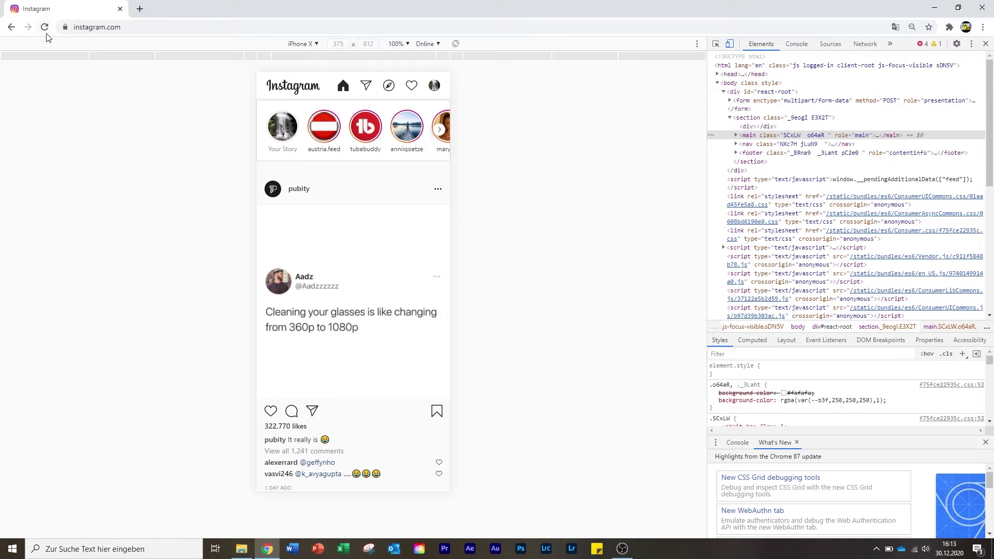
left_click(44, 27)
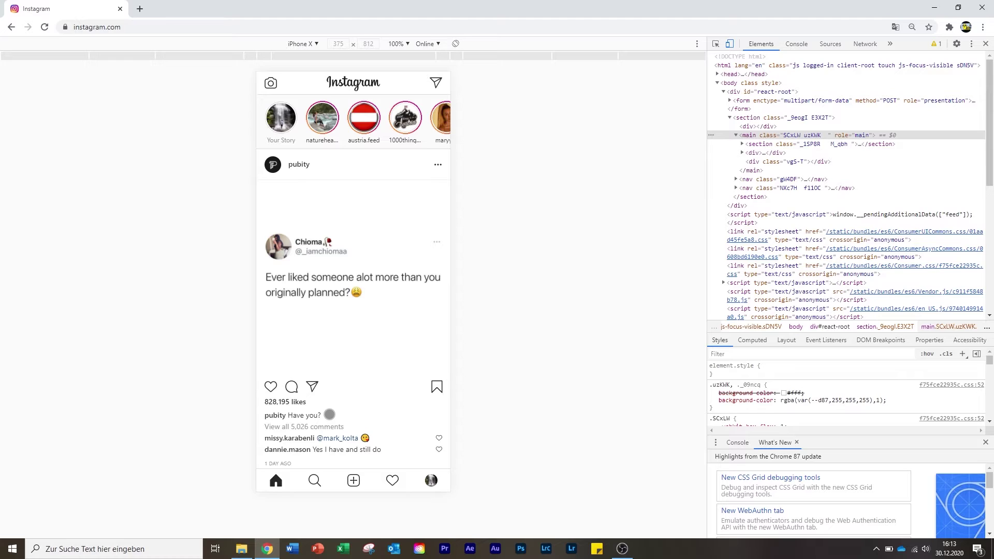
Step: Try the Responsive preset for the emulated screen and set the device back to iPhone X
left_click(316, 44)
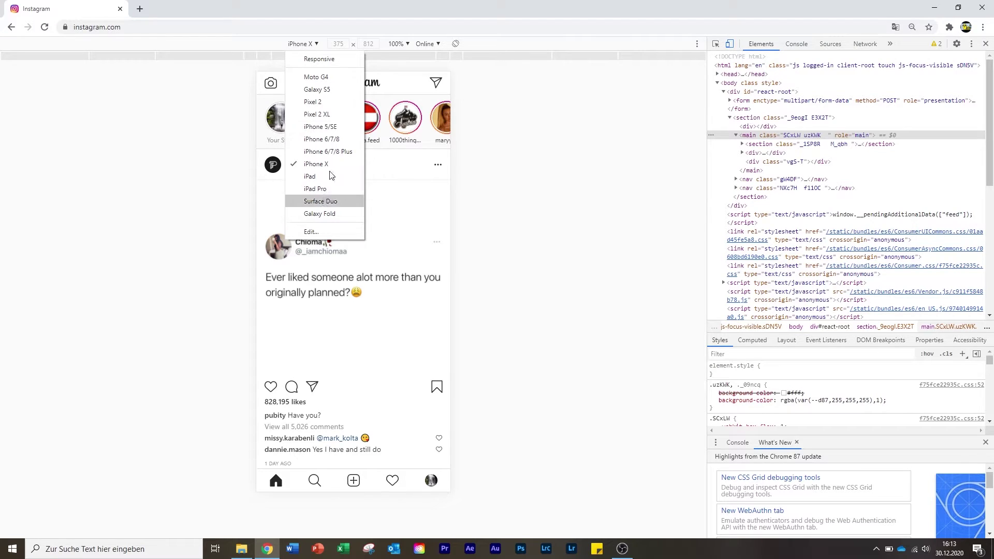
left_click(289, 24)
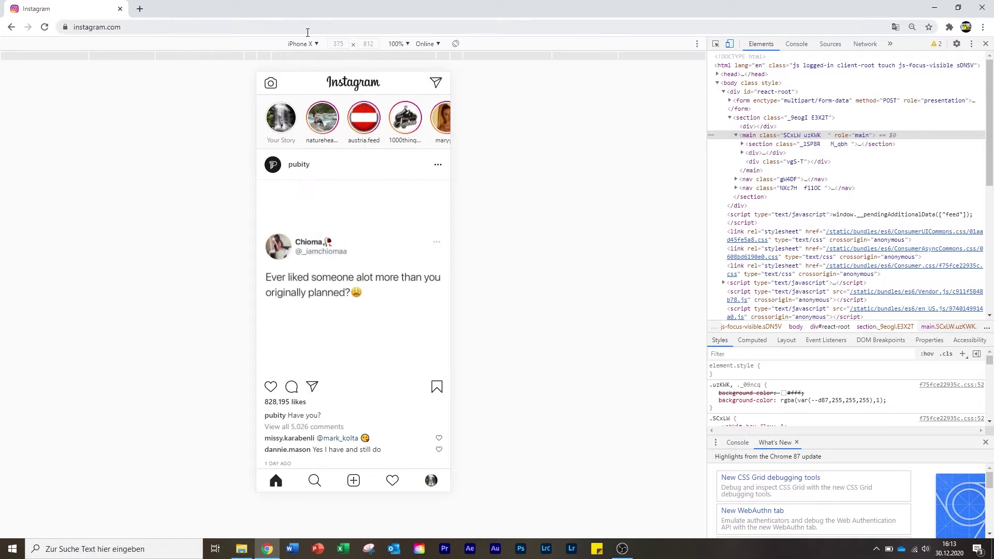
left_click(307, 44)
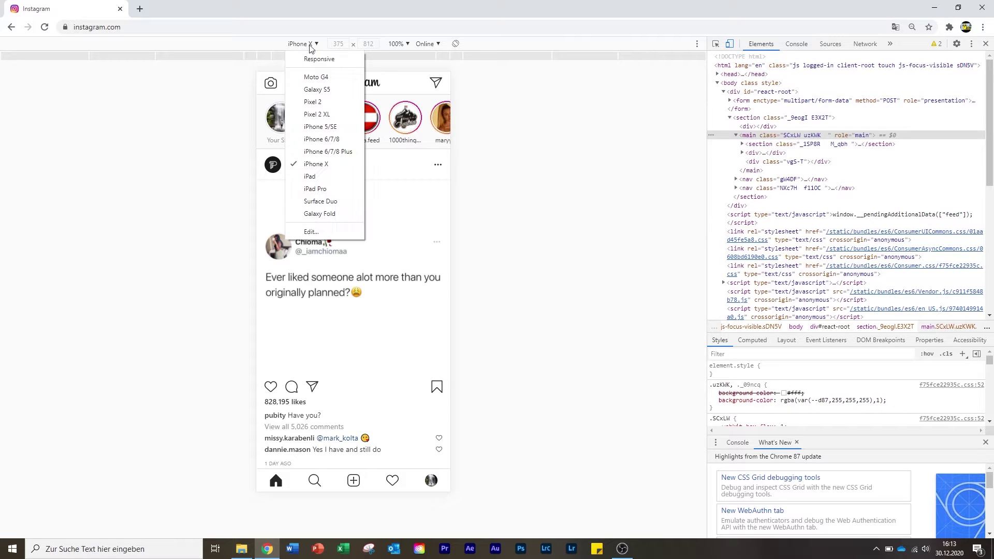
left_click(334, 61)
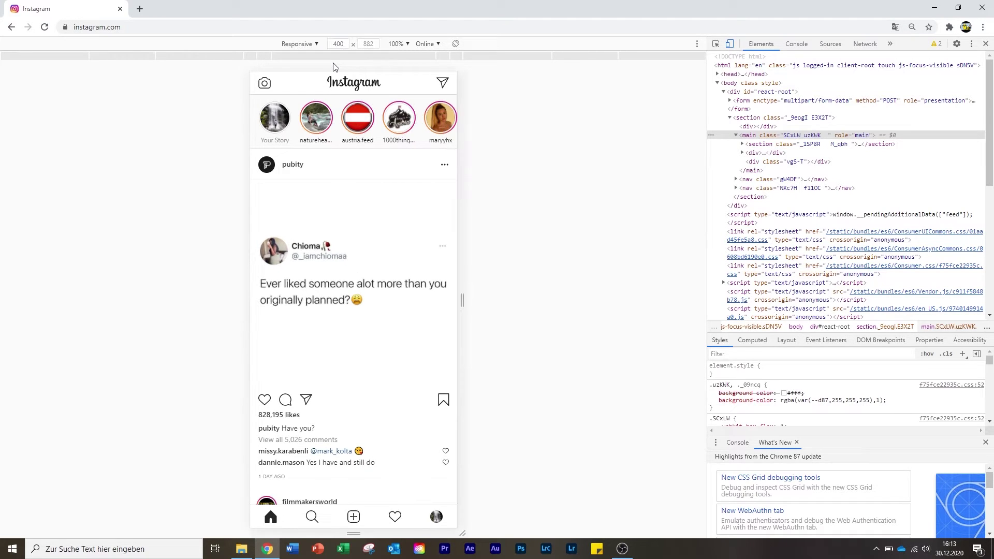
left_click(311, 44)
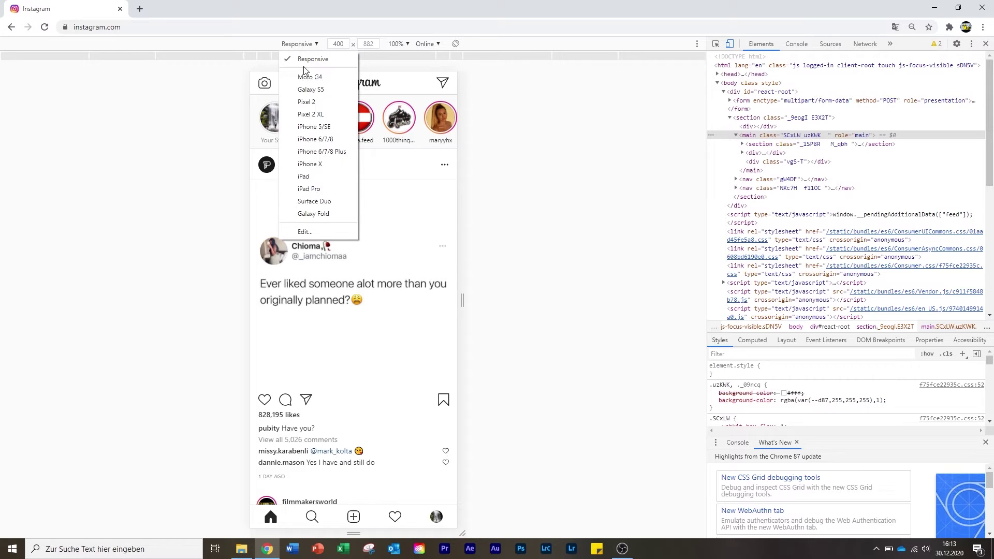
left_click(308, 166)
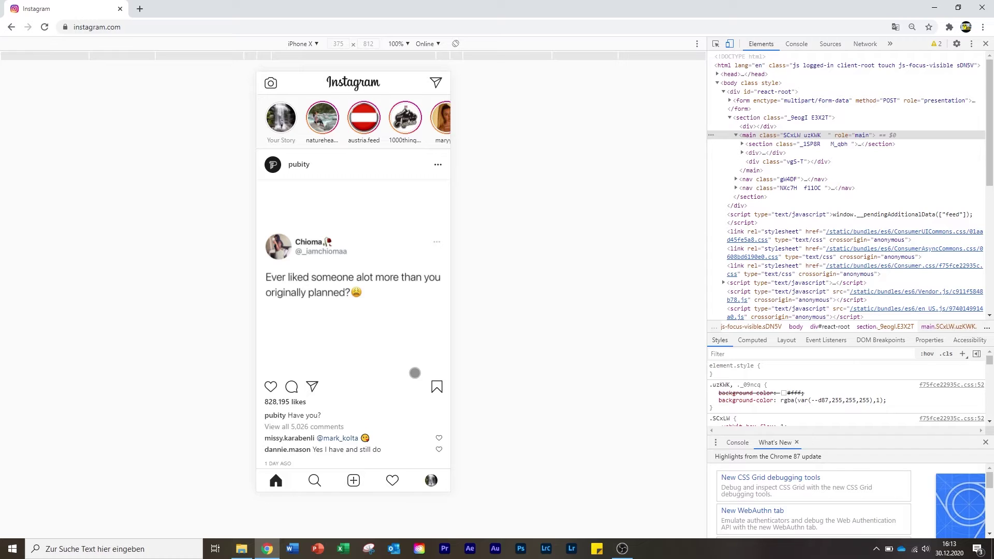
Step: Create a new story from the photo P1040434.jpg, dismissing the location request, and discard the story
left_click(271, 86)
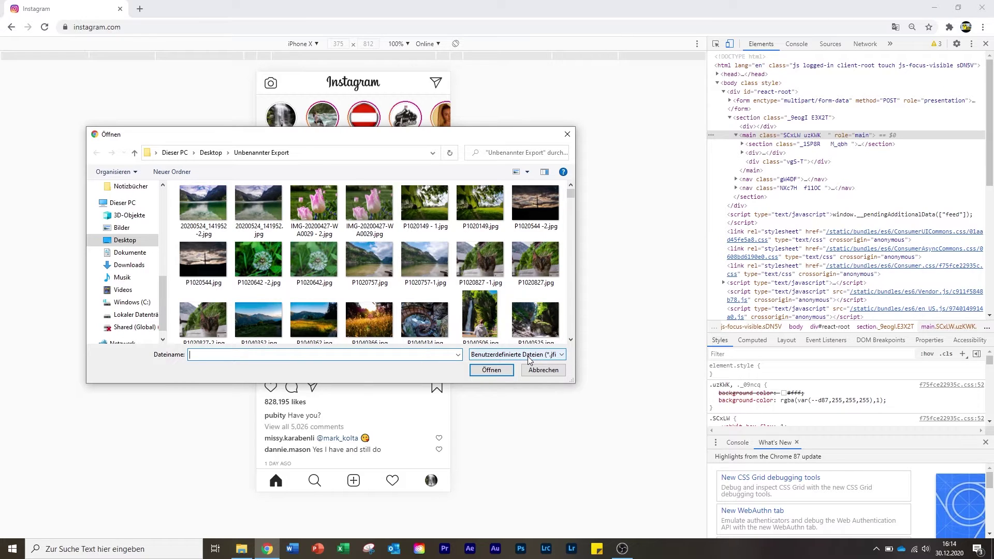
scroll(429, 318, "down", 1)
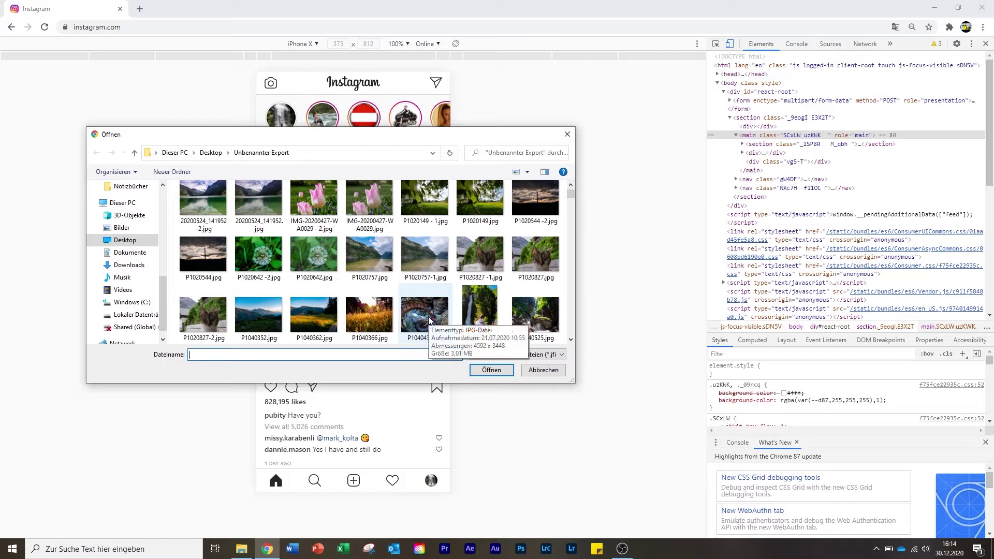
left_click(429, 318)
left_click(494, 370)
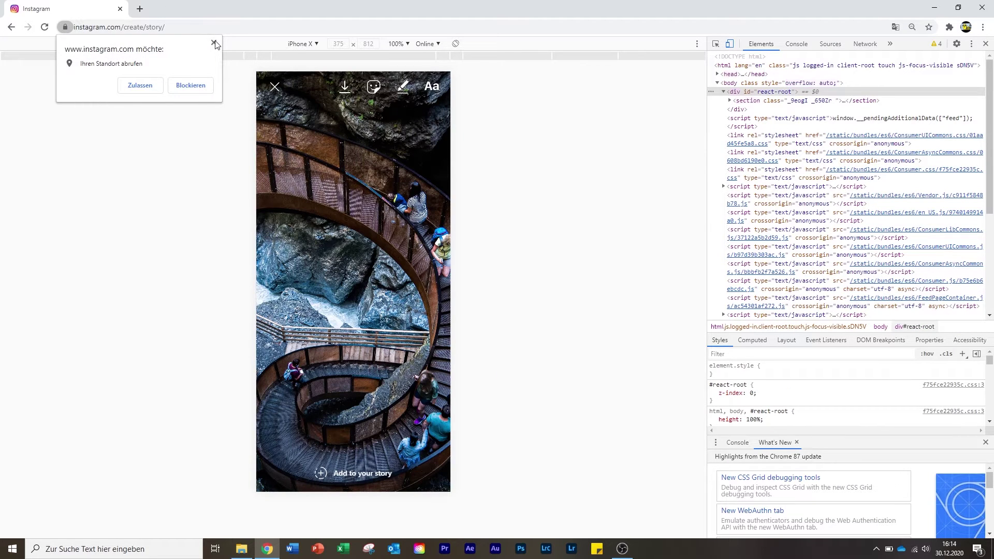
left_click(213, 43)
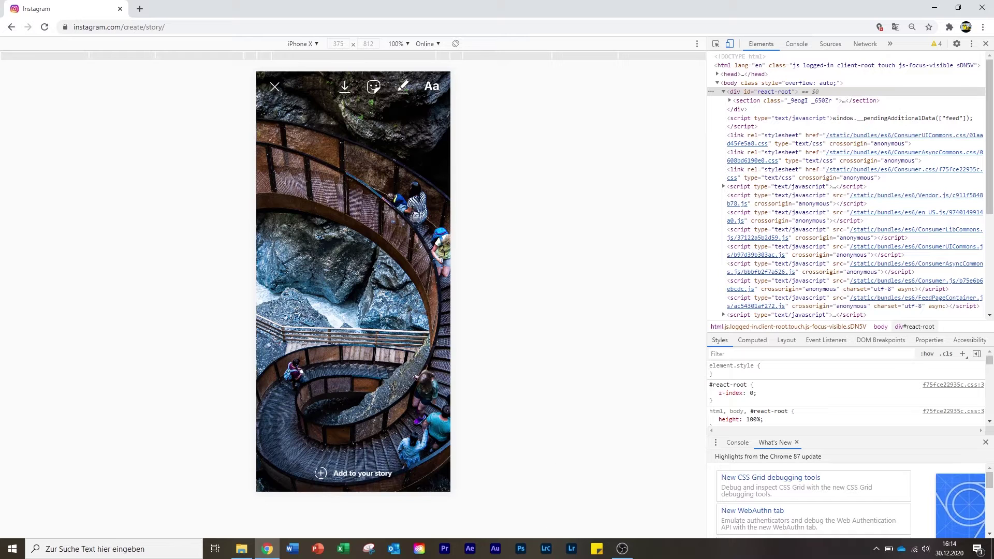
left_click(273, 89)
left_click(357, 304)
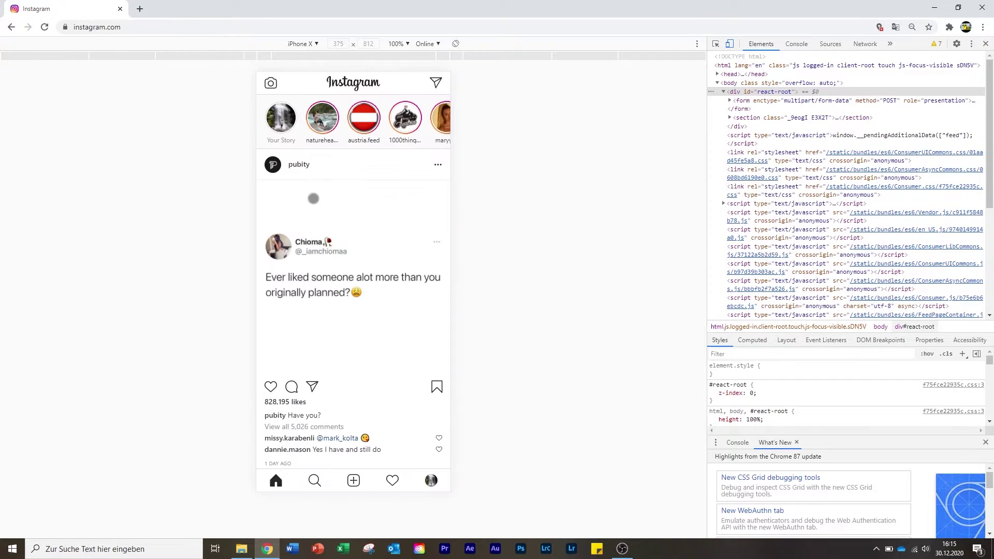
Step: Create a new photo post from P1040366.jpg and leave the post editor without publishing
left_click(355, 483)
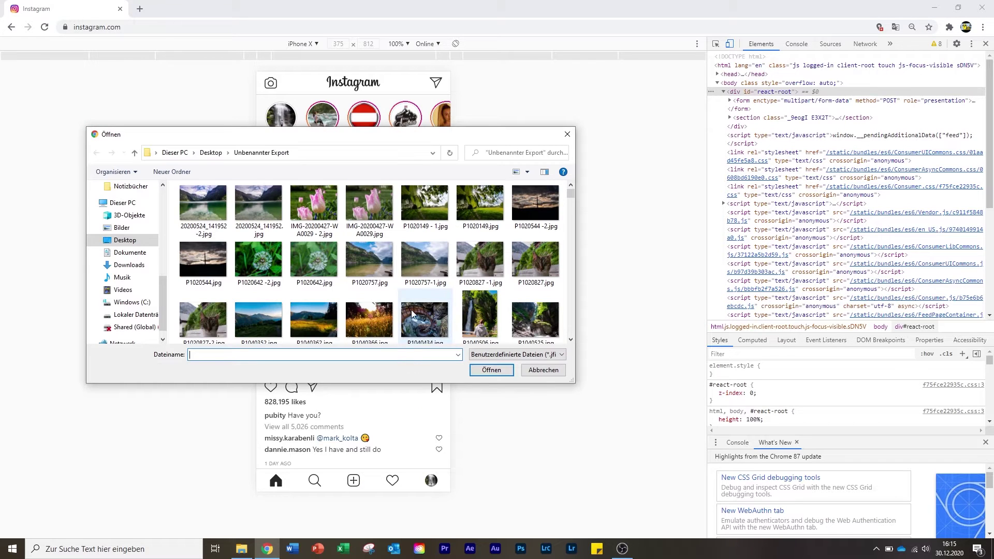
left_click(375, 310)
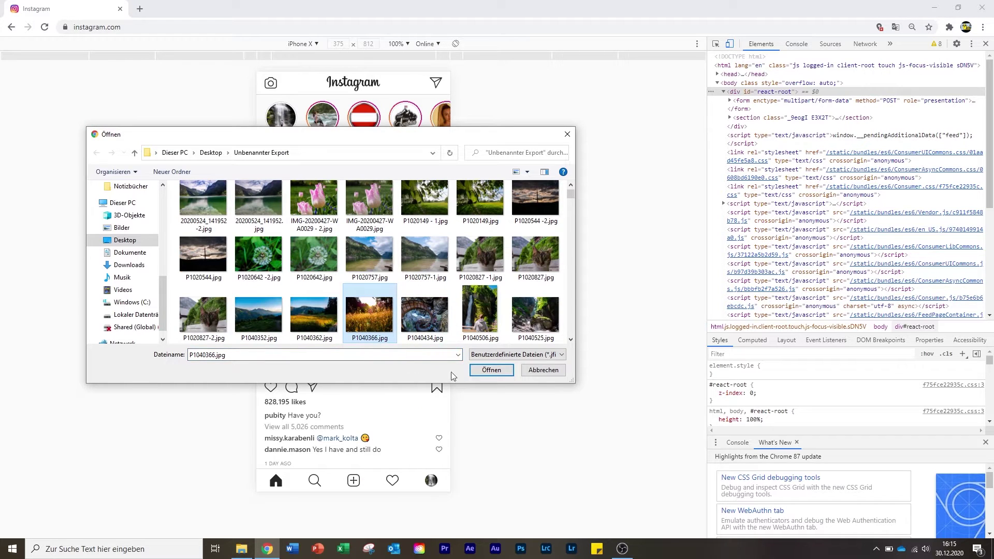
left_click(495, 370)
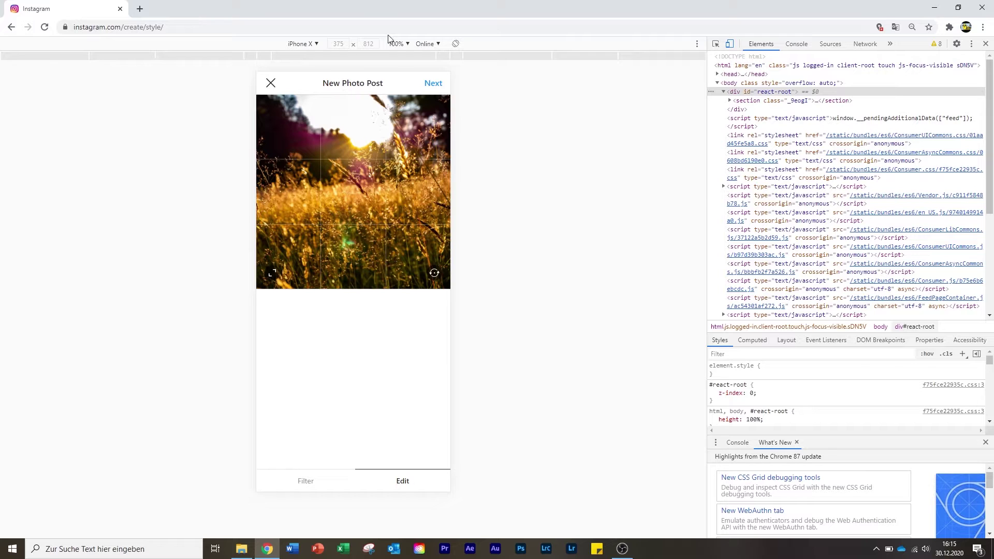
left_click(272, 84)
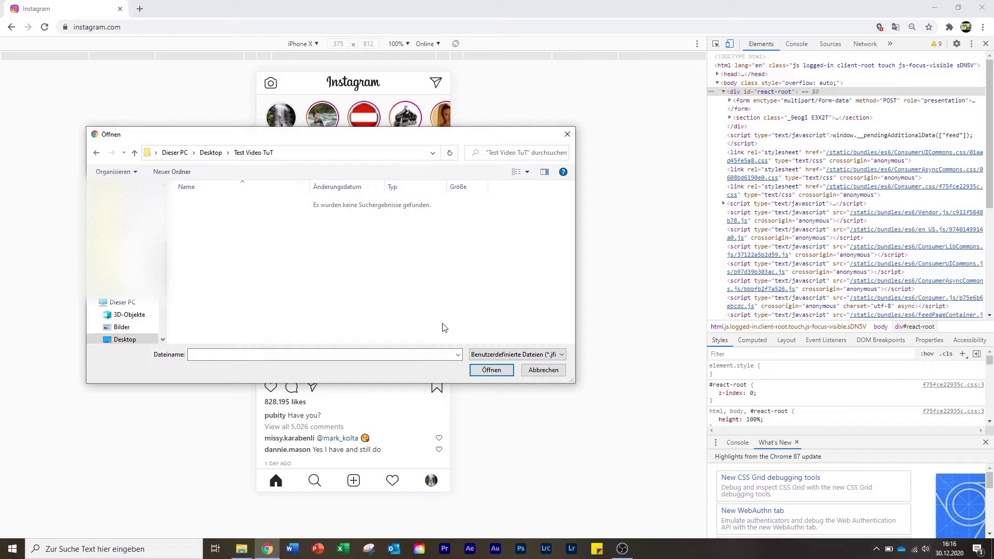
Step: Show all file types in the Test Video TuT folder and try to upload "Video for Upload via Facebook Creator Studio.mp4"
left_click(531, 354)
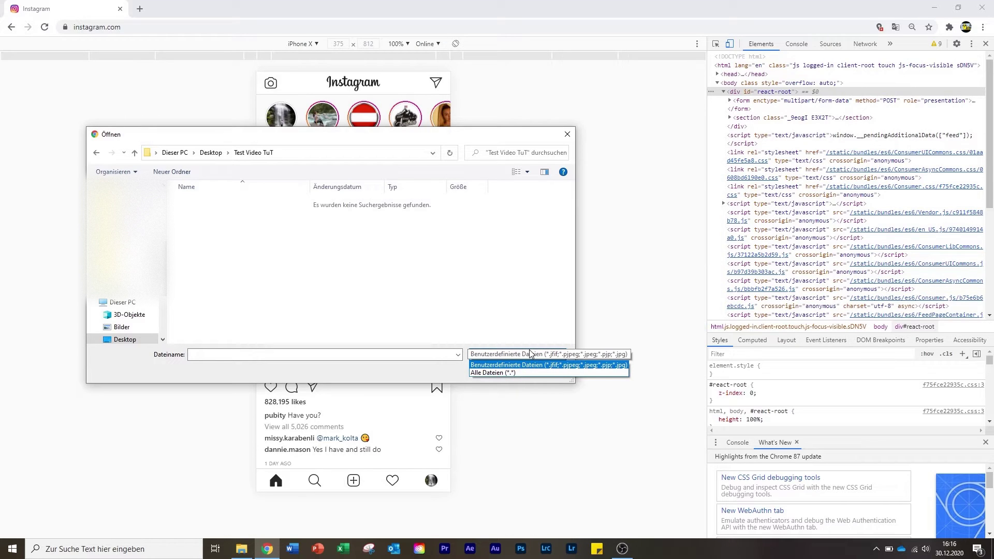
left_click(516, 373)
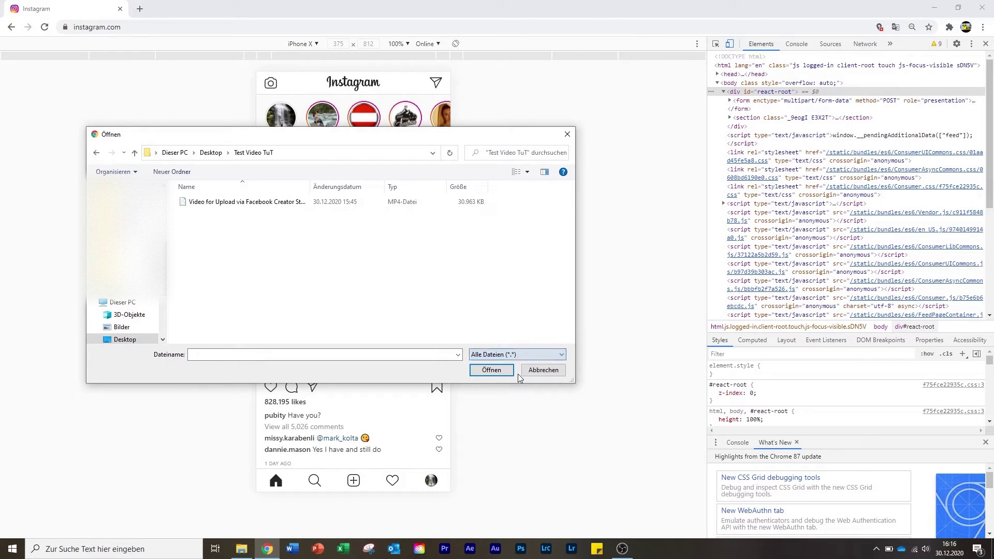
left_click(326, 203)
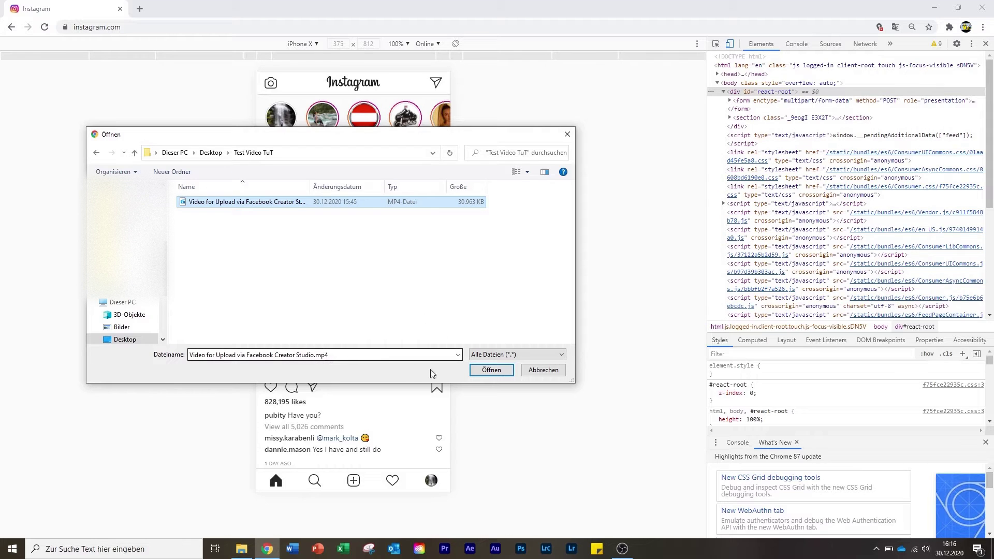
left_click(491, 370)
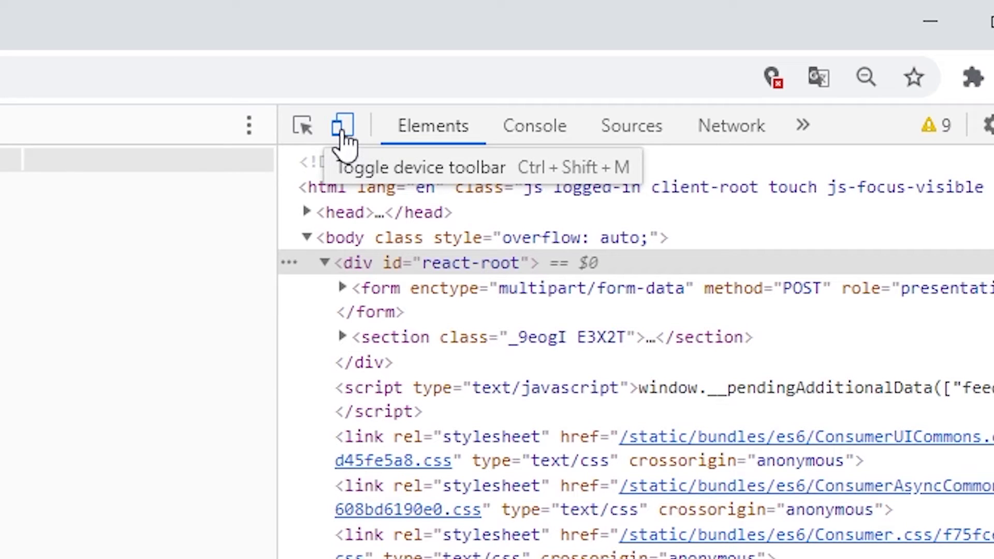
Step: Turn off device emulation, close the developer tools and reload Instagram in its desktop layout
left_click(340, 134)
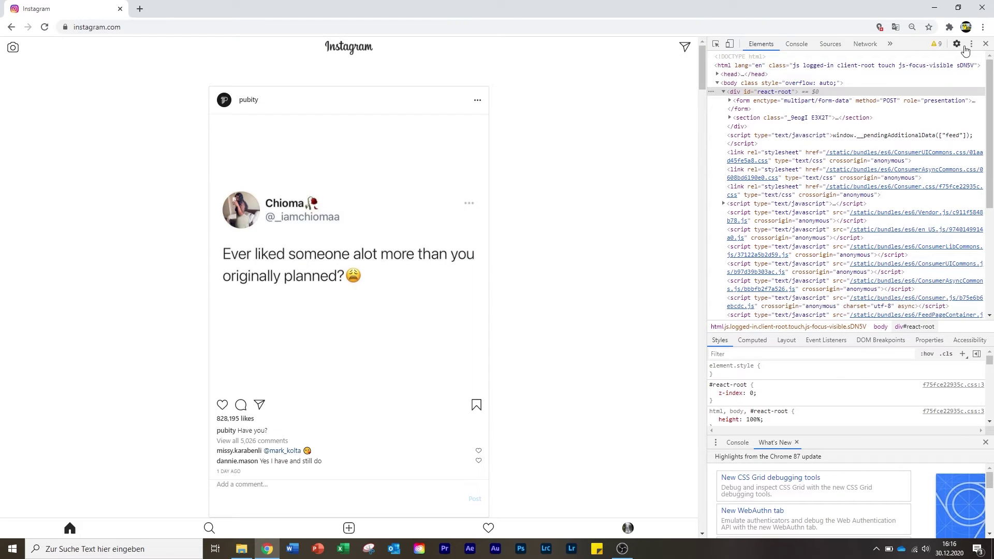
left_click(984, 45)
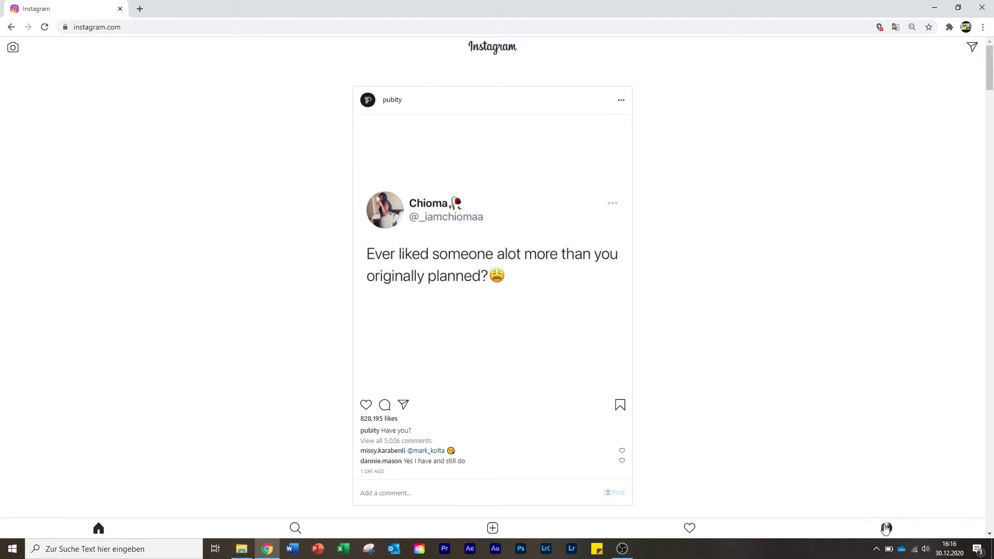
left_click(44, 27)
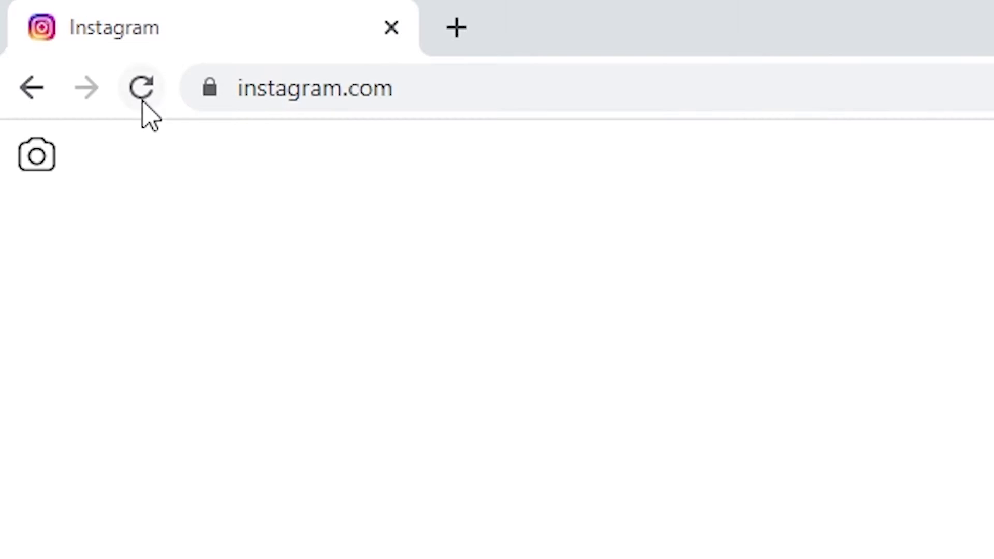
left_click(142, 101)
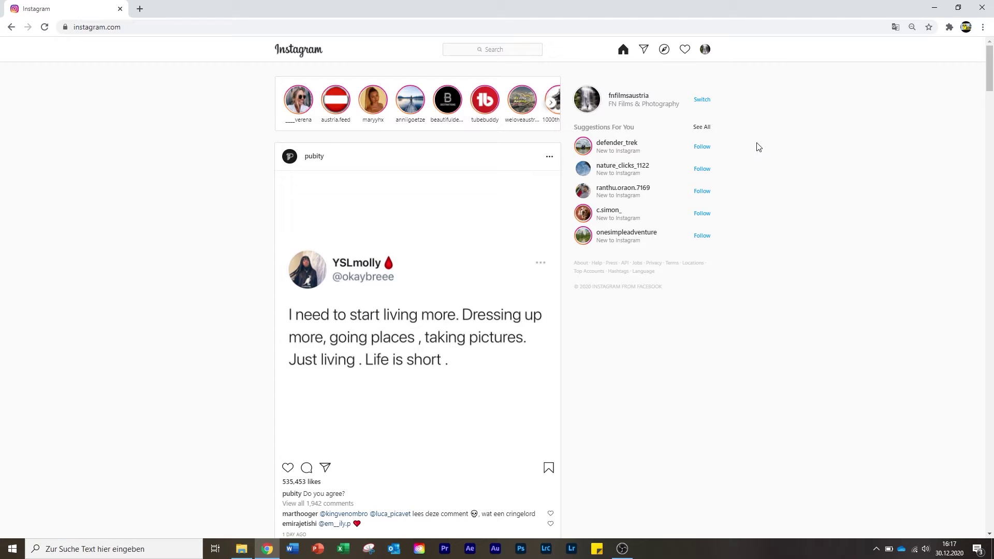
scroll(449, 279, "down", 1)
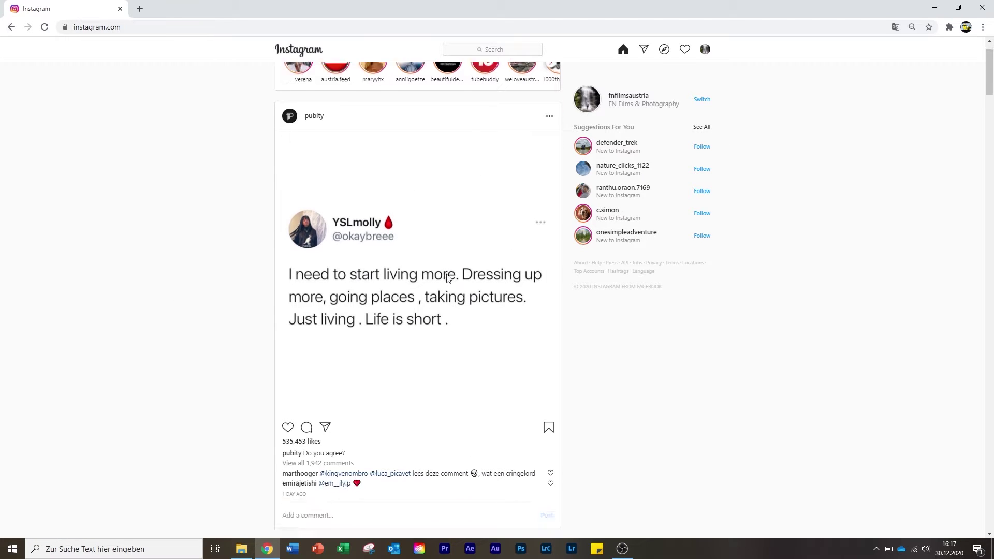
scroll(447, 277, "up", 1)
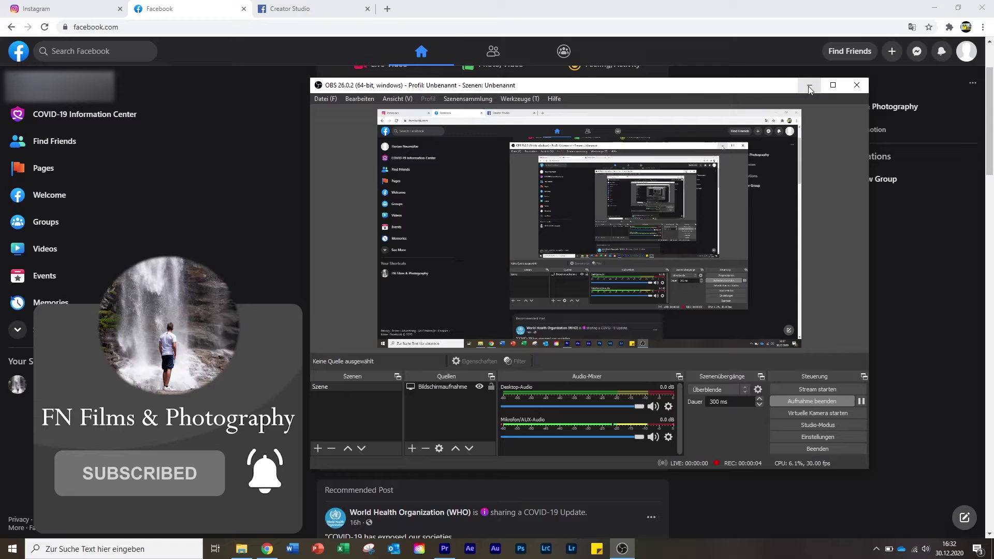
left_click(810, 88)
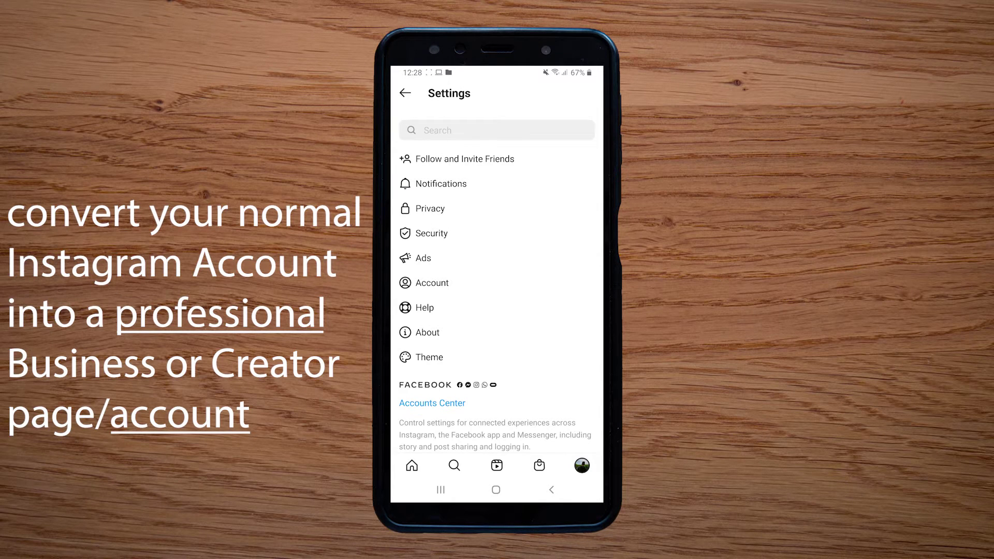
Step: In the Instagram phone app's settings, open the Account section and look through its options
left_click(432, 283)
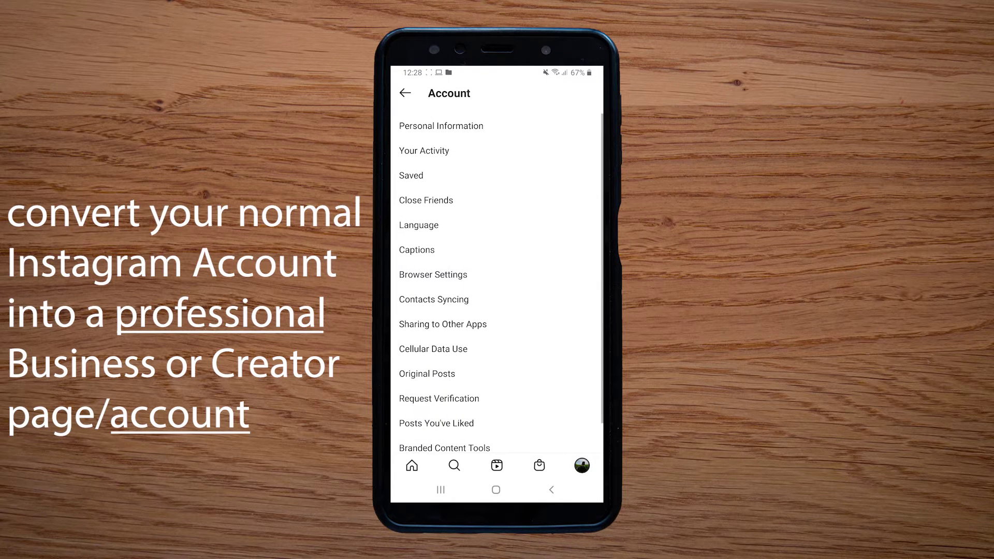
scroll(497, 285, "down", 2)
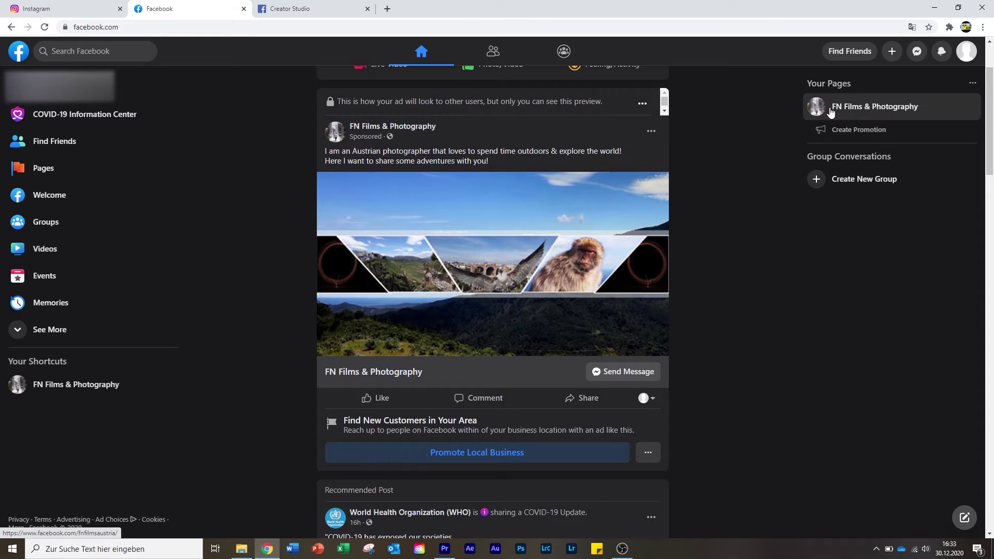
Step: Switch to Facebook and open the FN Films & Photography page
left_click(850, 112)
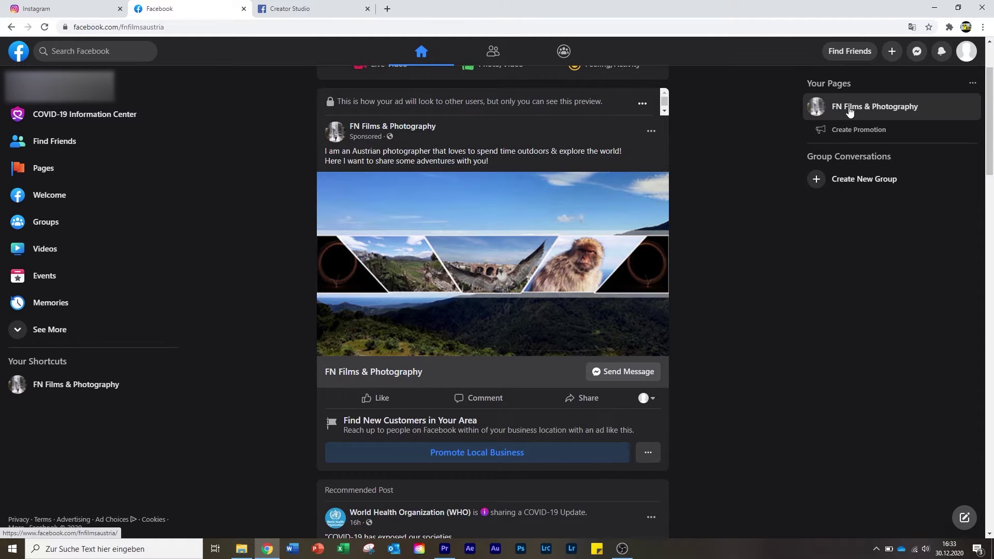
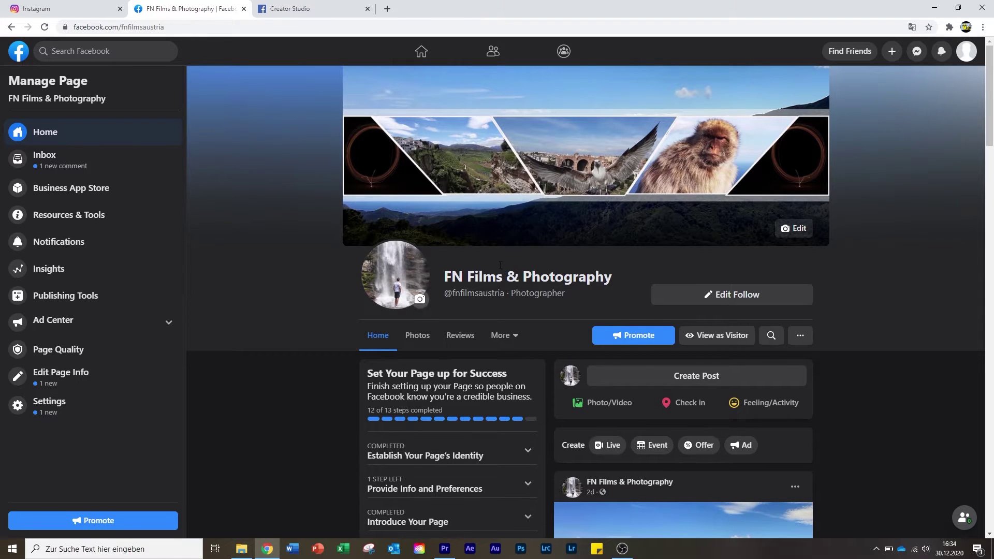
Step: Open the Instagram section in the FN Films & Photography page's settings
scroll(624, 231, "down", 6)
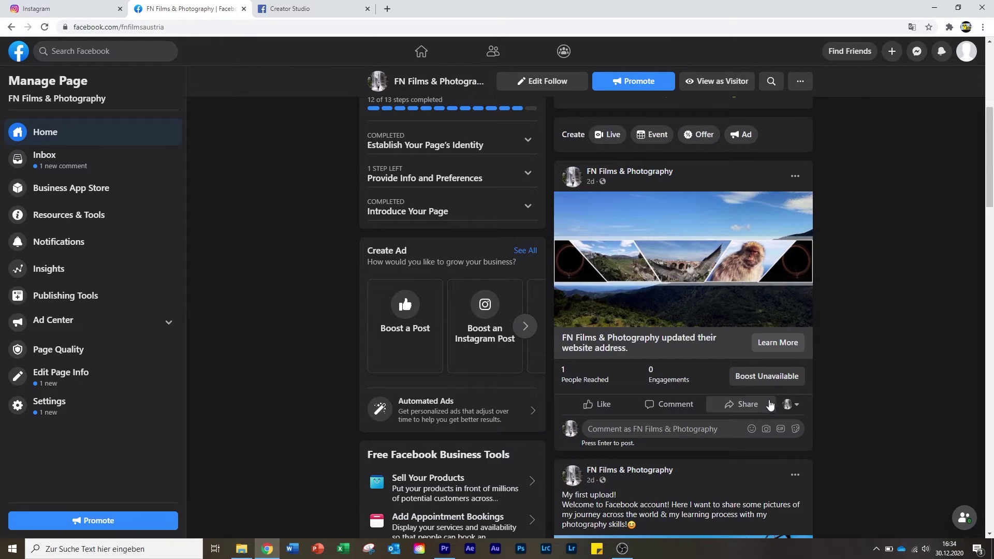
scroll(771, 404, "up", 3)
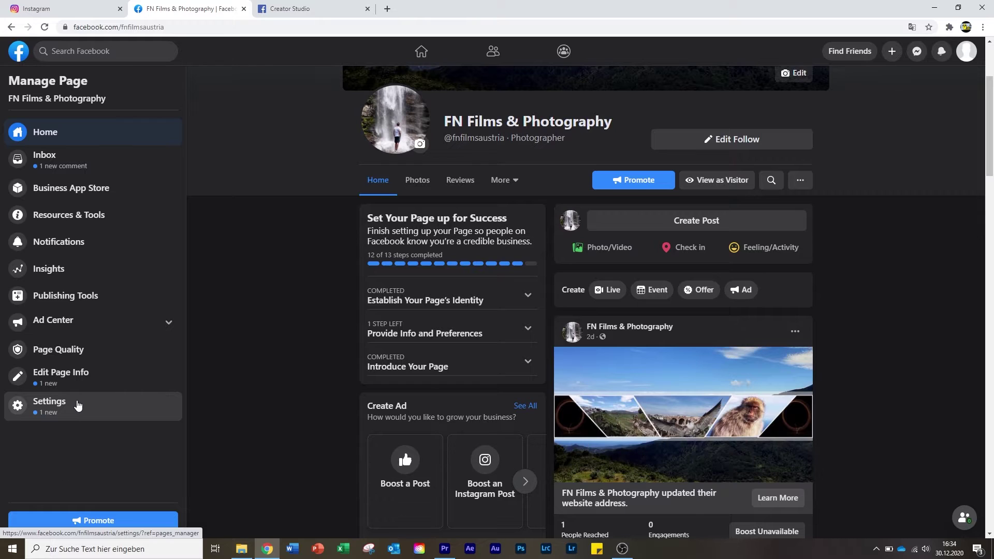
scroll(211, 76, "up", 3)
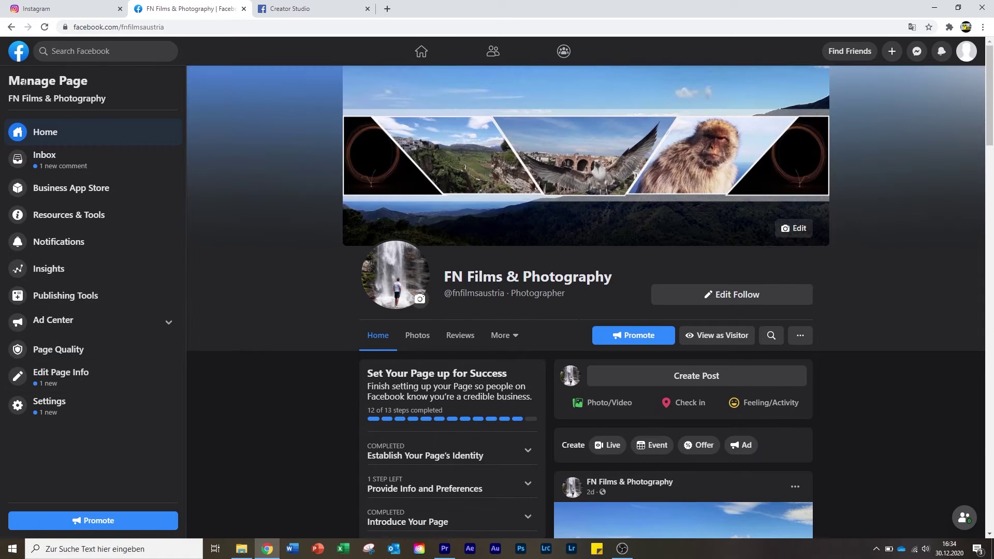
scroll(138, 398, "down", 2)
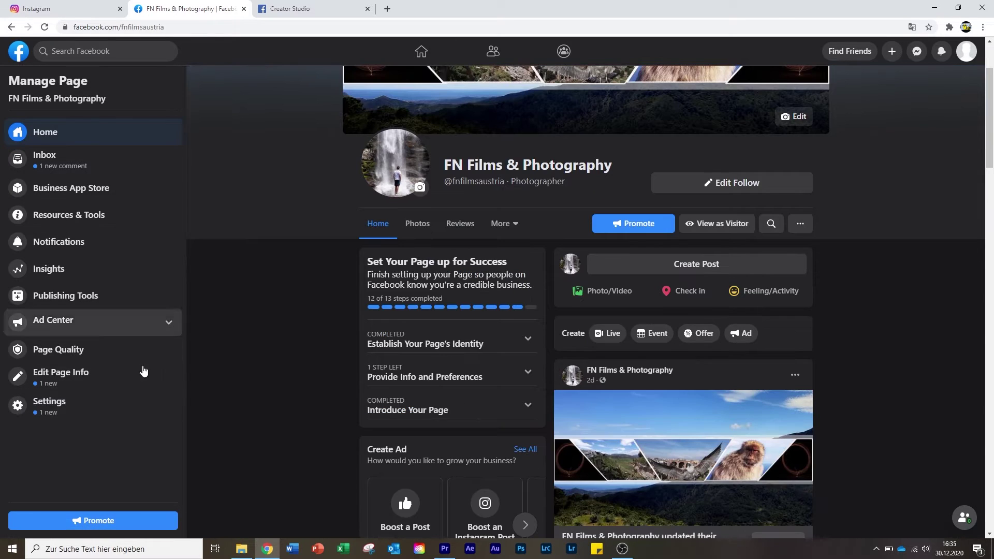
left_click(107, 404)
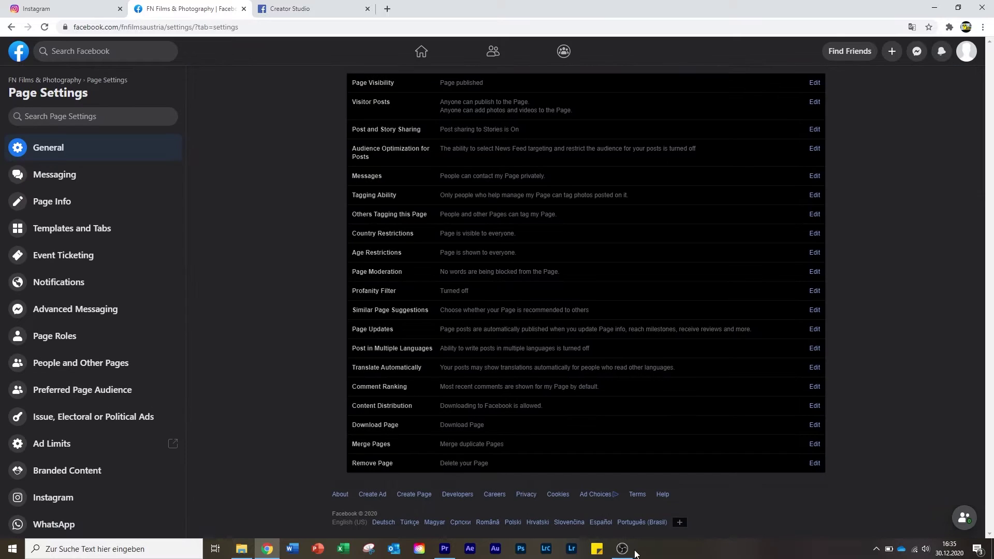
left_click(627, 555)
left_click(627, 555)
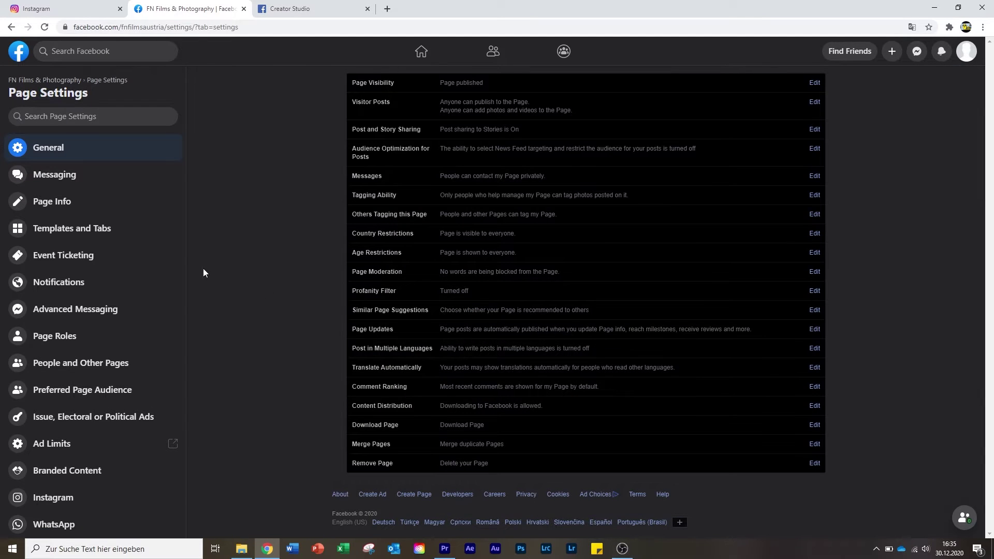
left_click(61, 499)
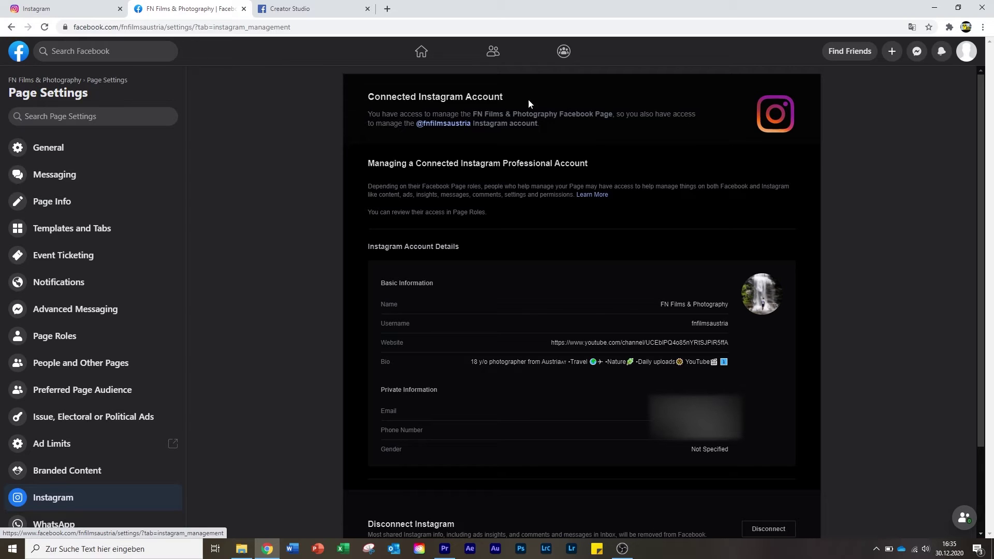
Step: Highlight the "Connected Instagram Account" heading to check the page's link to its Instagram professional account
left_click_drag(515, 96, 413, 79)
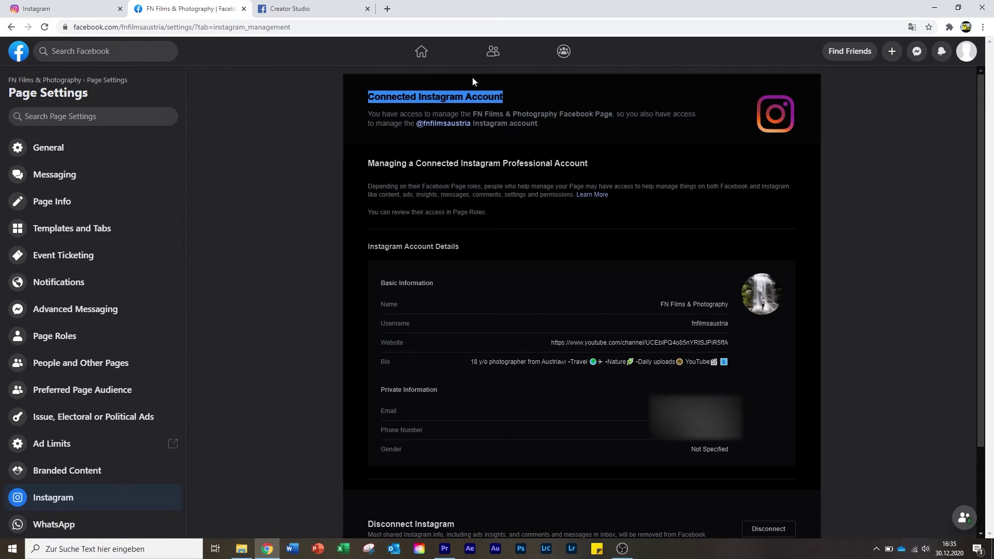
left_click(640, 145)
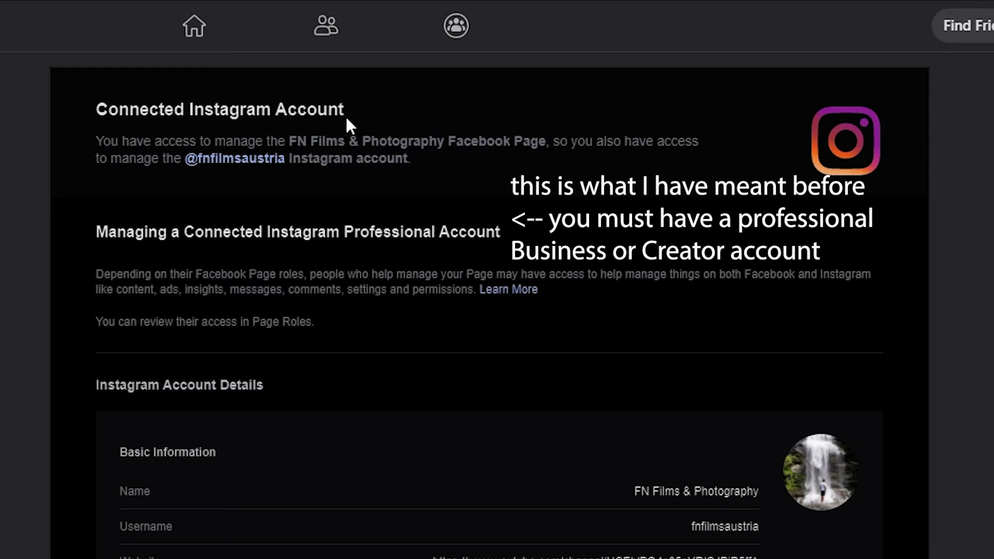
left_click_drag(346, 110, 96, 94)
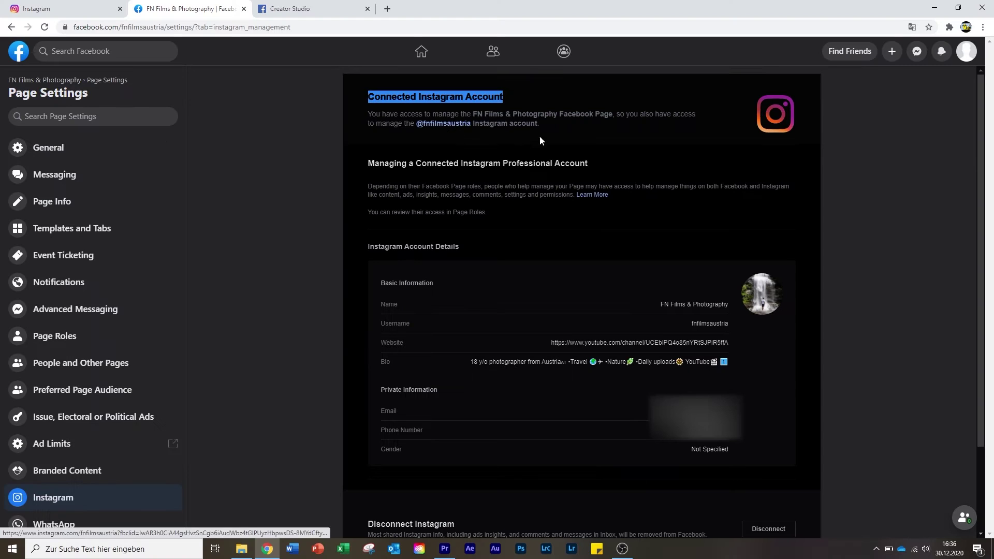
Step: Search Google for "facebook creator studio" in a new tab and open the Facebook Creator Studio result
type("fa")
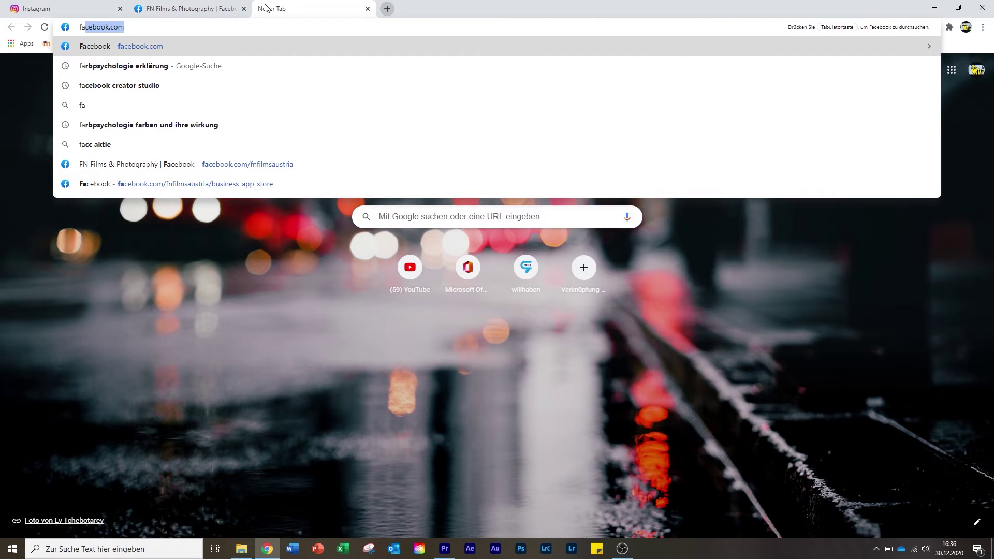
type("cebook")
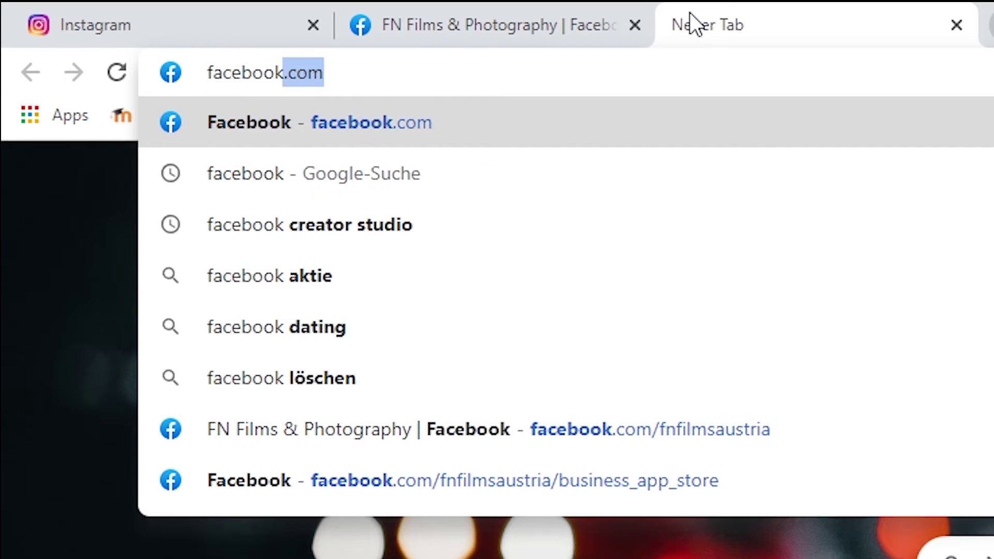
key("BackSpace")
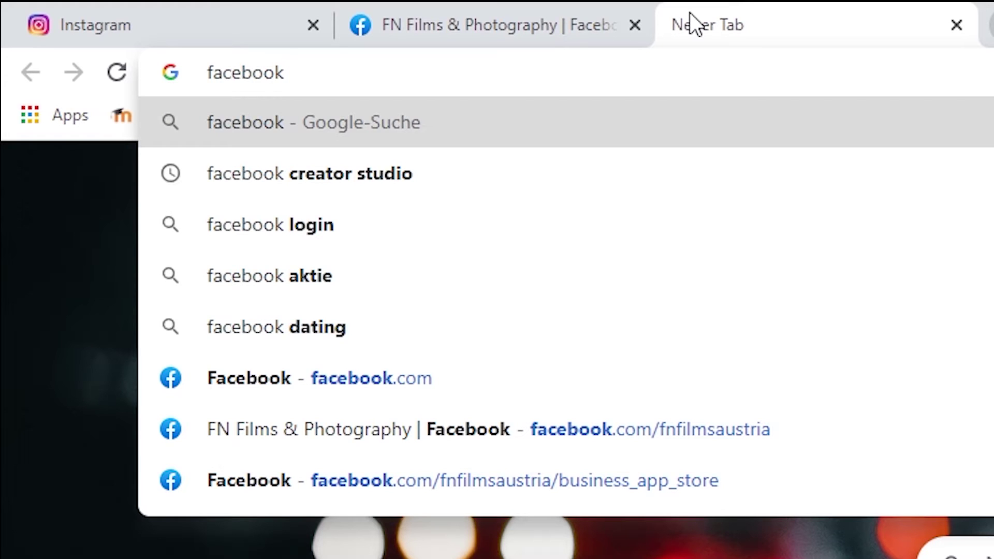
type("crea")
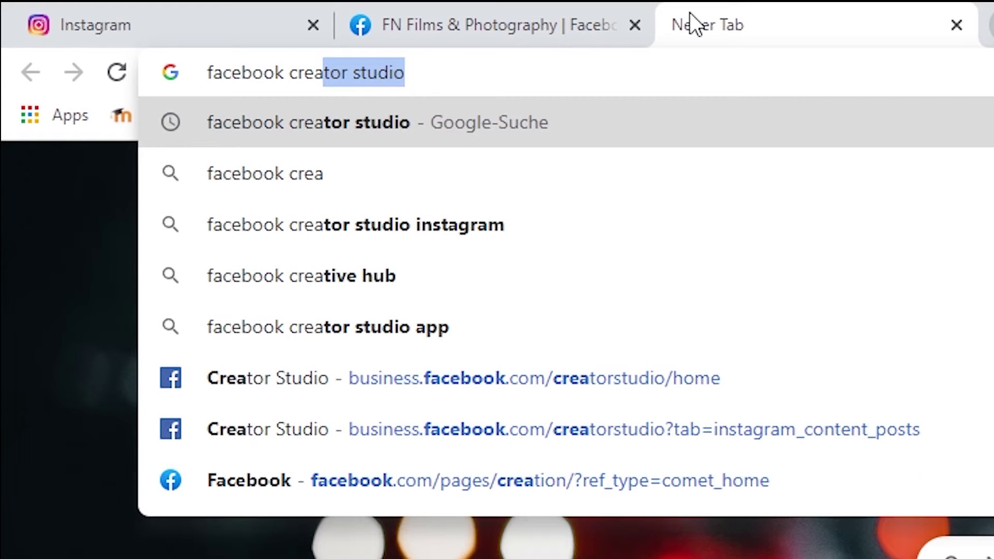
key("Return")
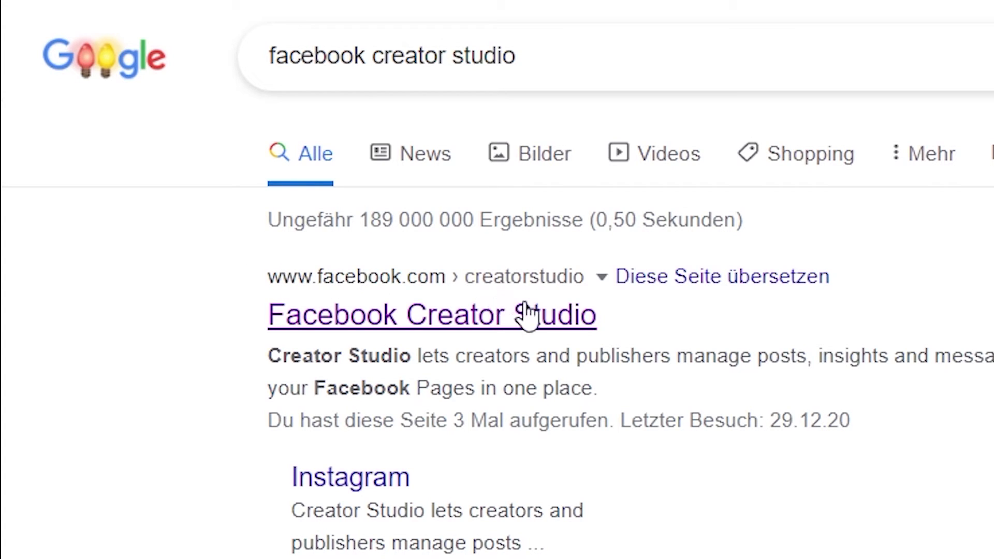
left_click(505, 319)
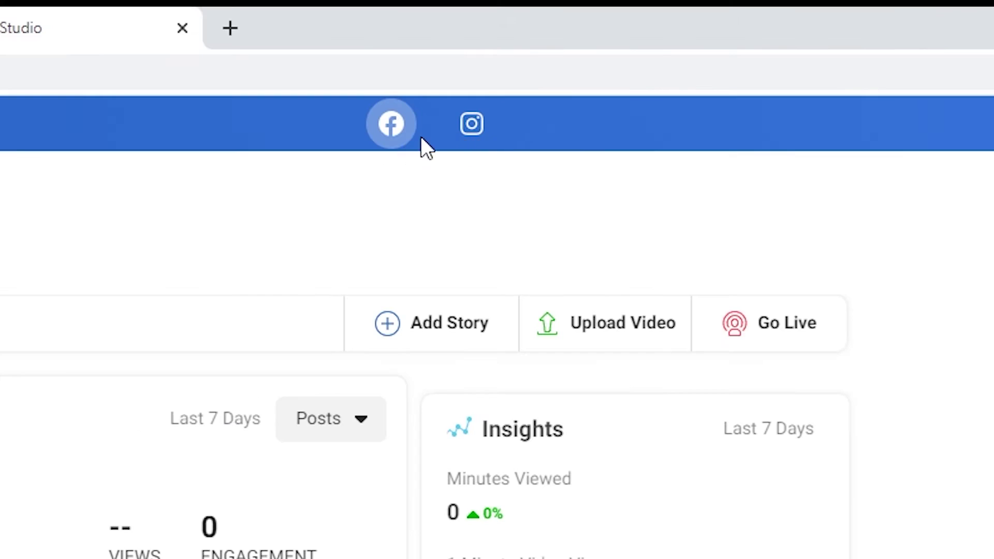
Step: Switch Creator Studio to the Instagram content library and dismiss the calendar view tip
left_click(470, 128)
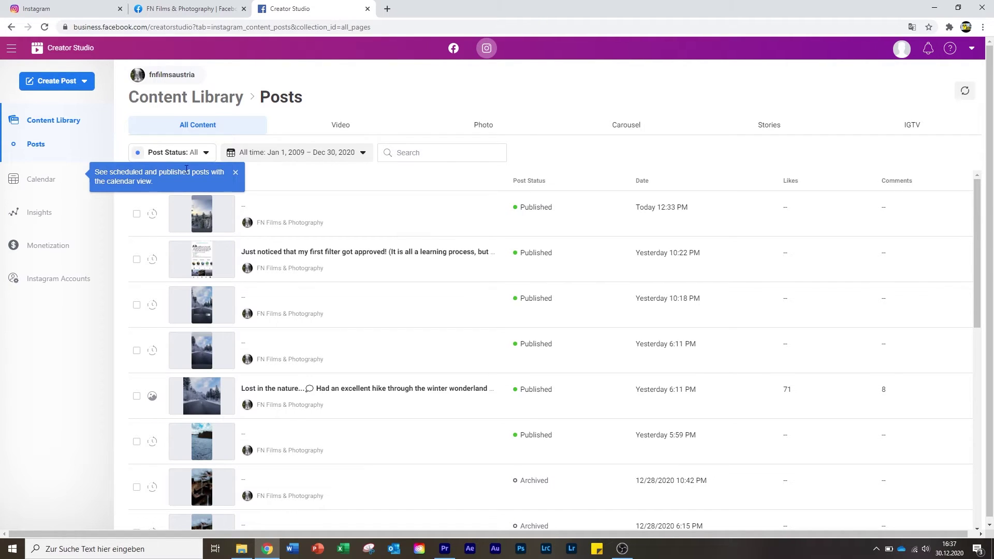
left_click(236, 172)
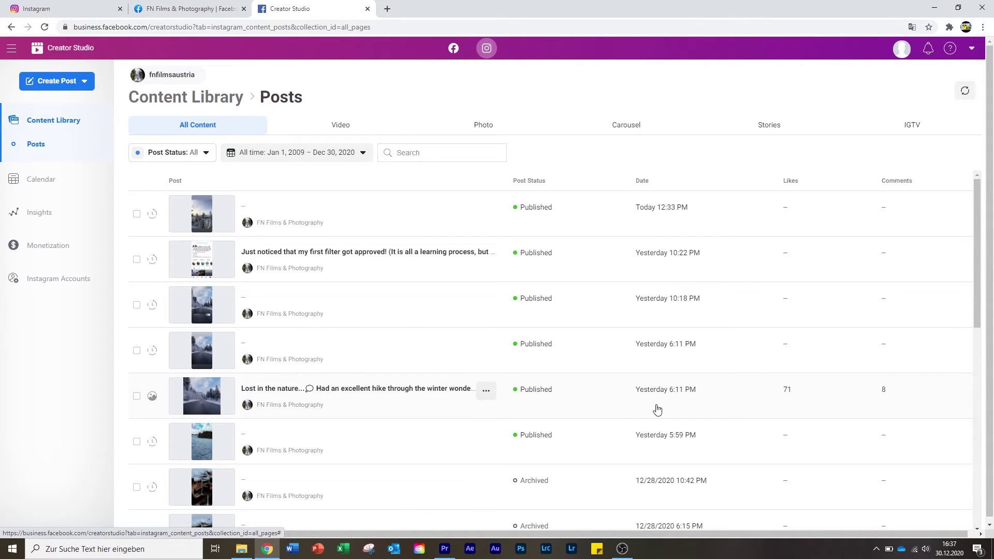
Step: Open the Instagram activity insights and examine the interactions and accounts reached over the last 7 days, comparing the period with the system calendar
left_click(65, 218)
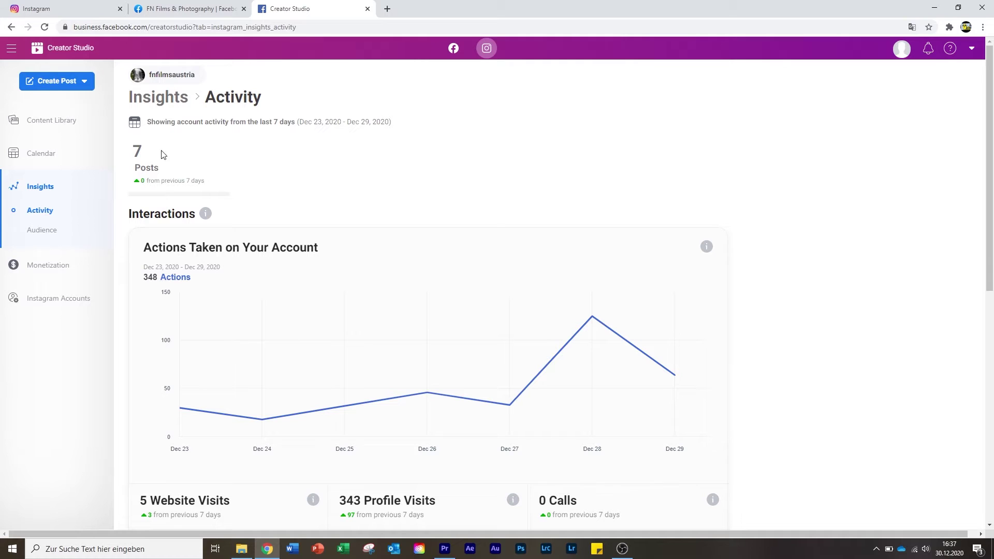
left_click(949, 548)
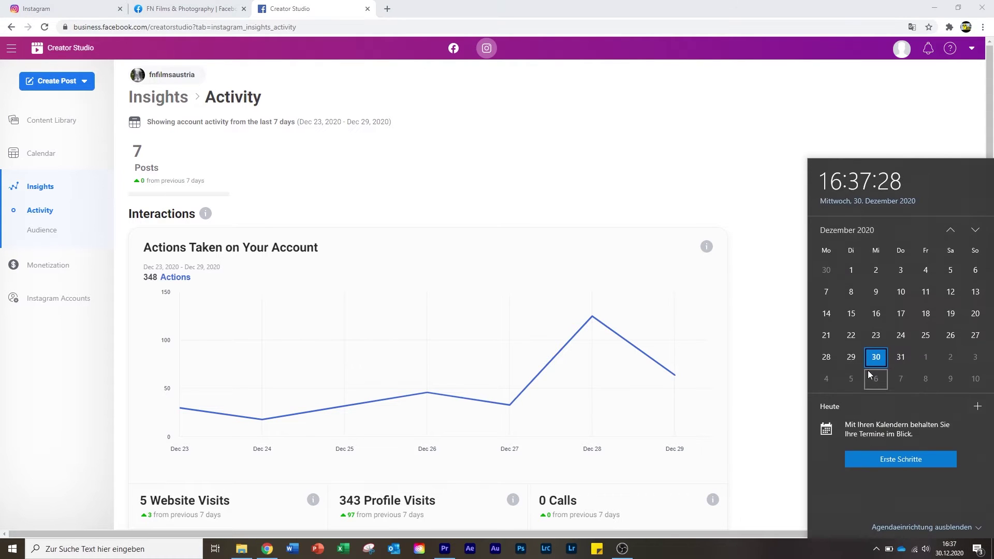
left_click(767, 269)
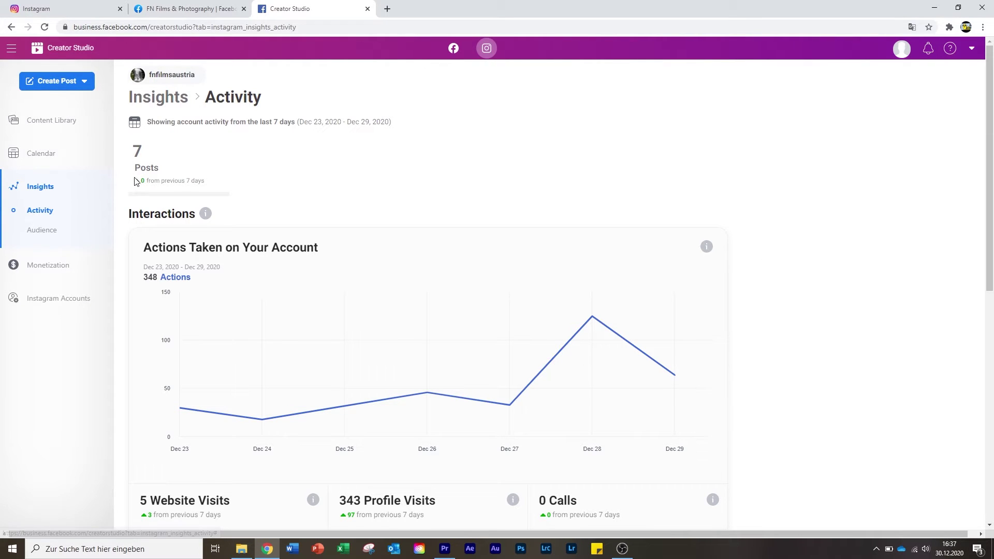
scroll(268, 286, "down", 3)
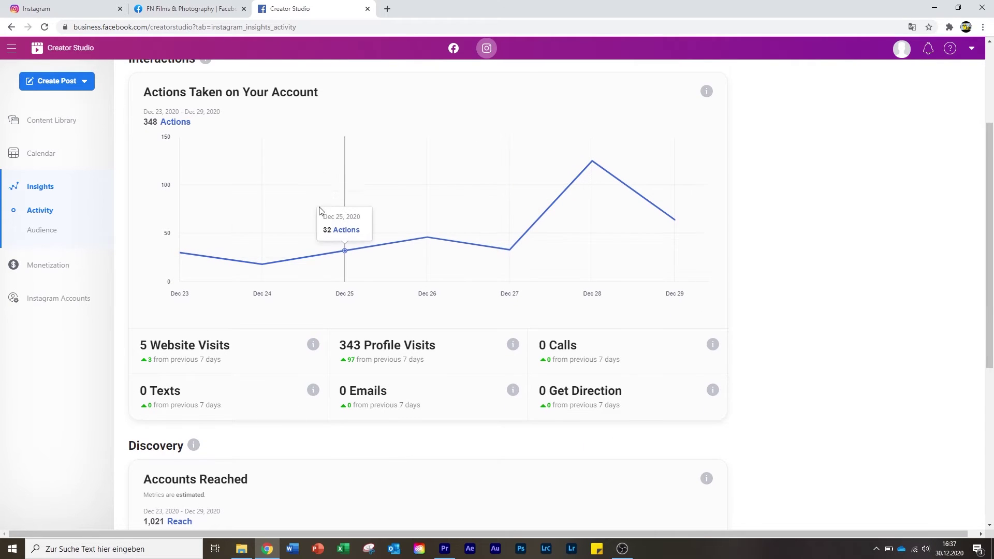
scroll(321, 213, "down", 1)
scroll(320, 210, "down", 1)
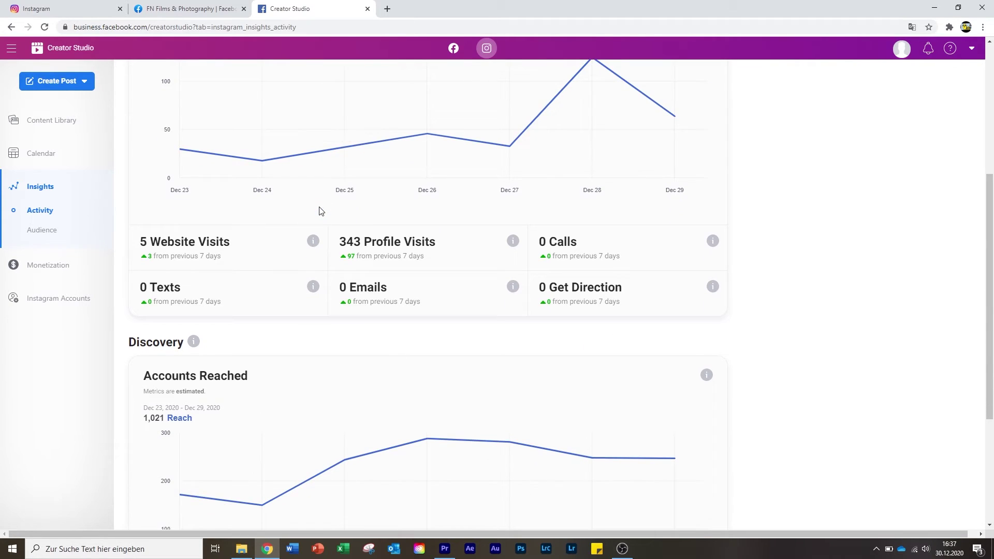
scroll(308, 344, "down", 2)
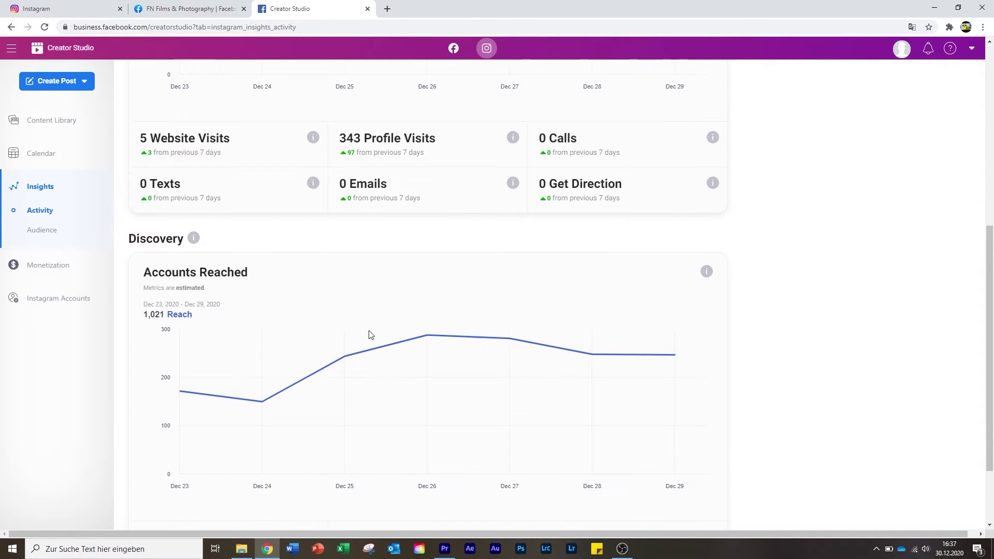
scroll(369, 335, "down", 1)
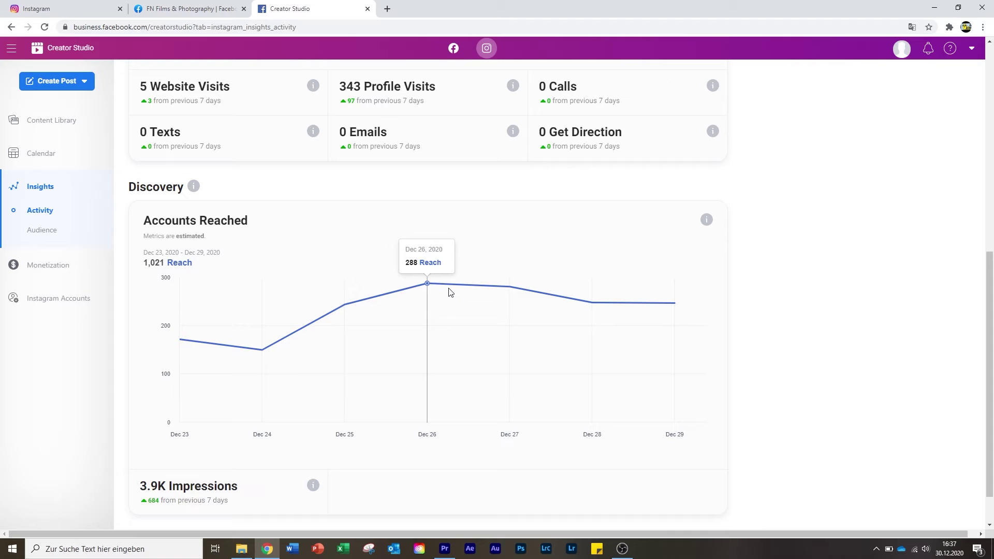
scroll(450, 293, "up", 8)
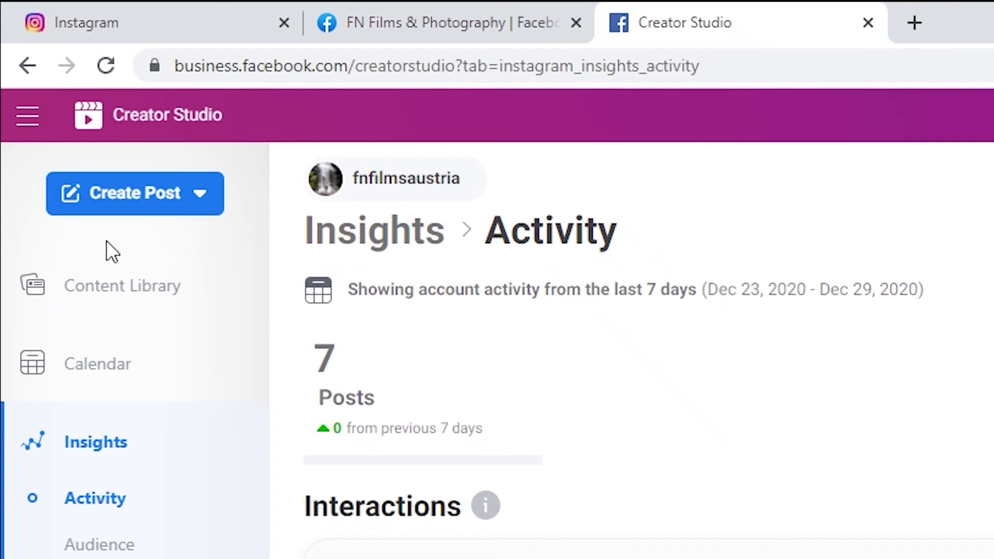
Step: Create a new Instagram Feed post and start adding its content from a file upload
left_click(191, 191)
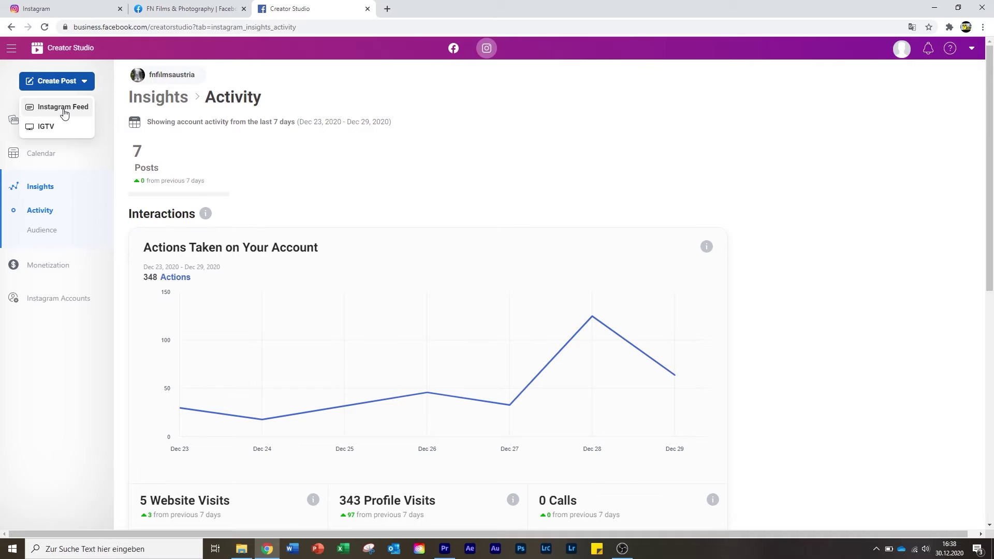
left_click(64, 108)
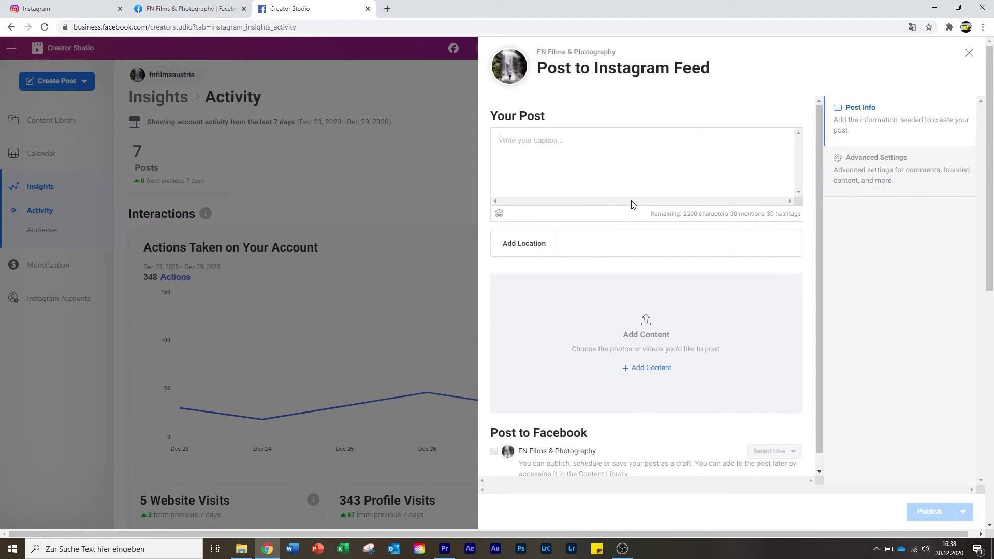
scroll(621, 312, "down", 1)
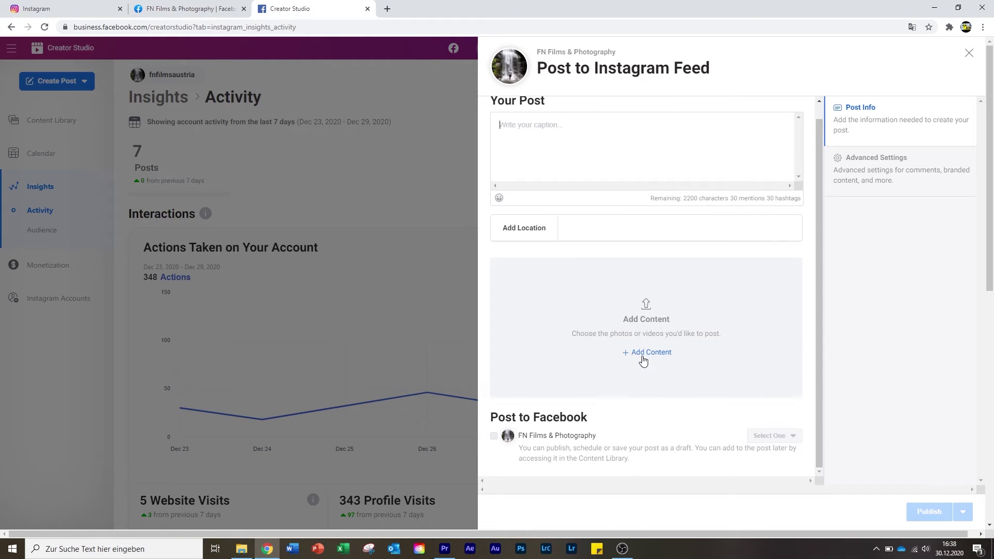
scroll(547, 148, "up", 1)
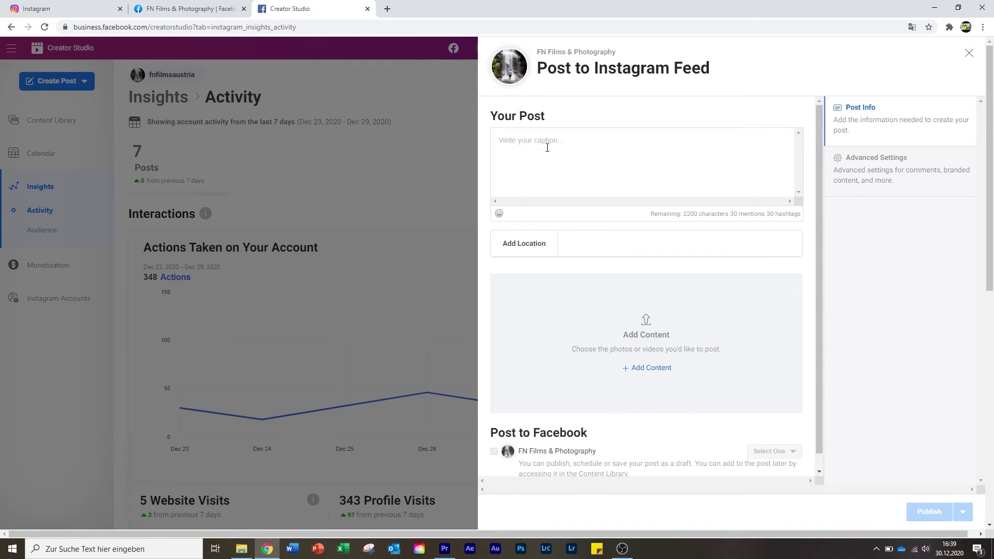
left_click(652, 368)
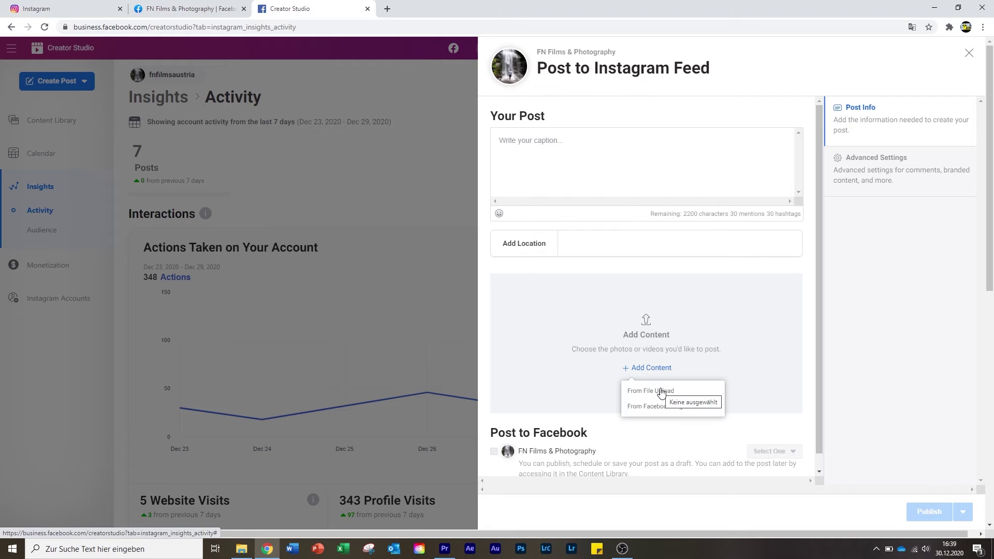
left_click(662, 392)
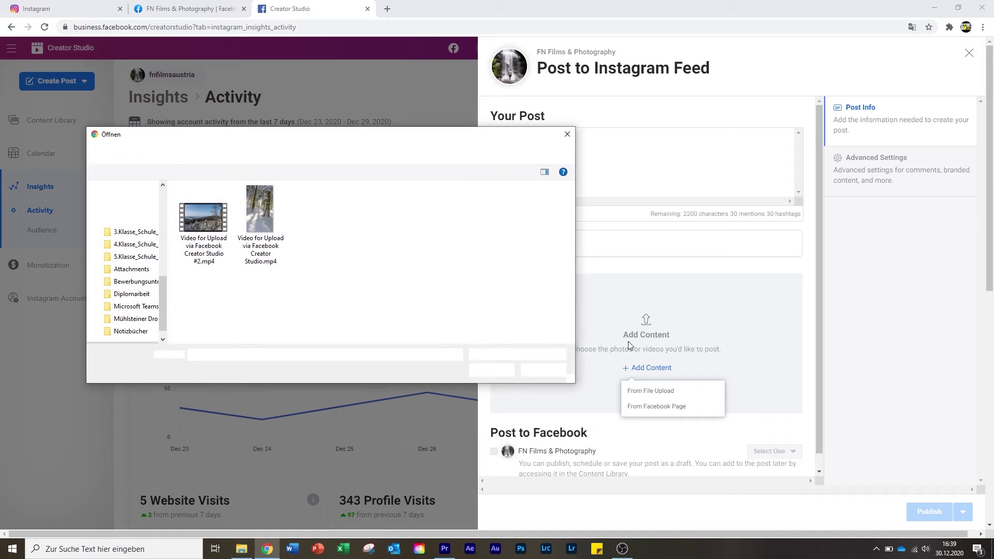
Step: Examine the detailed file properties of "Video for Upload via Facebook Creator Studio.mp4" in the Test Video TuT folder
left_click(268, 224)
right_click(268, 225)
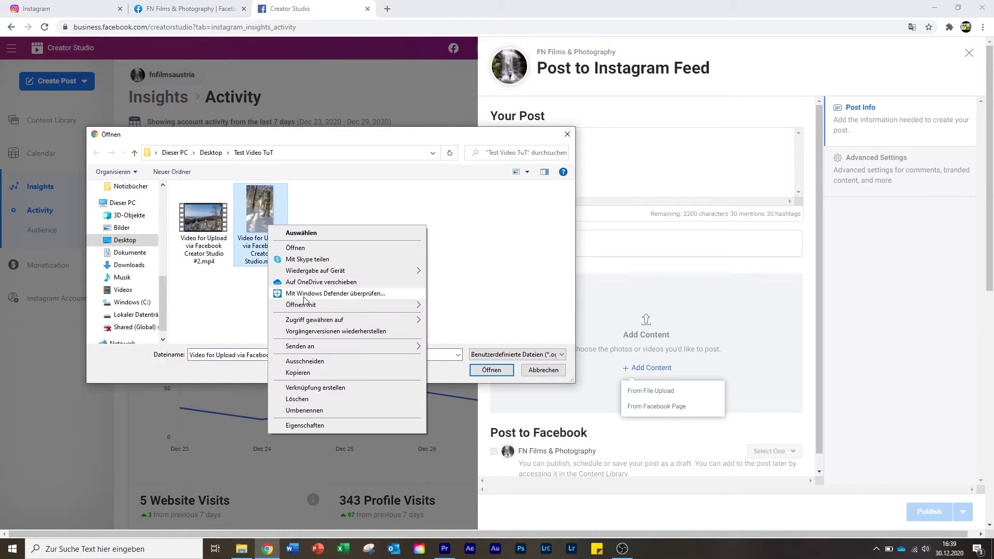
left_click(305, 426)
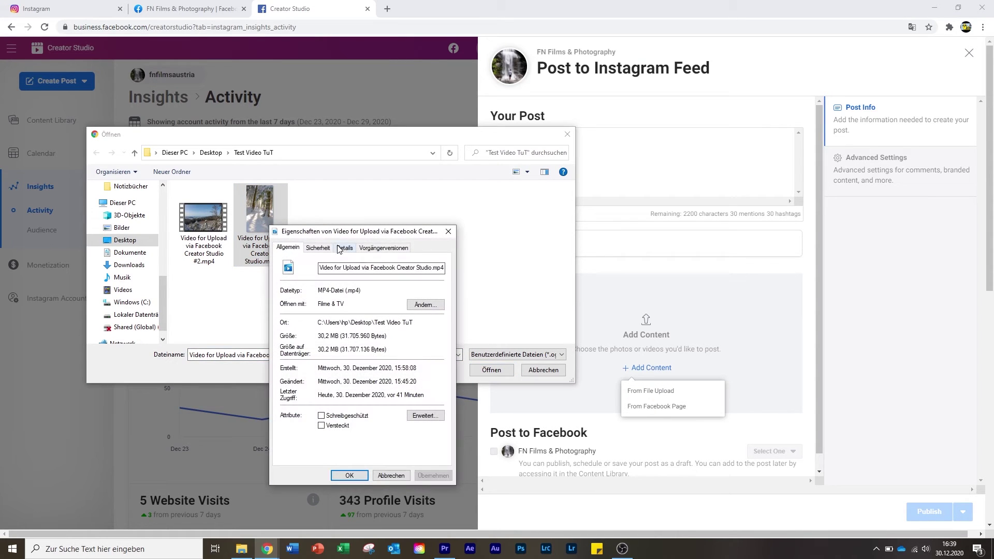
left_click(346, 248)
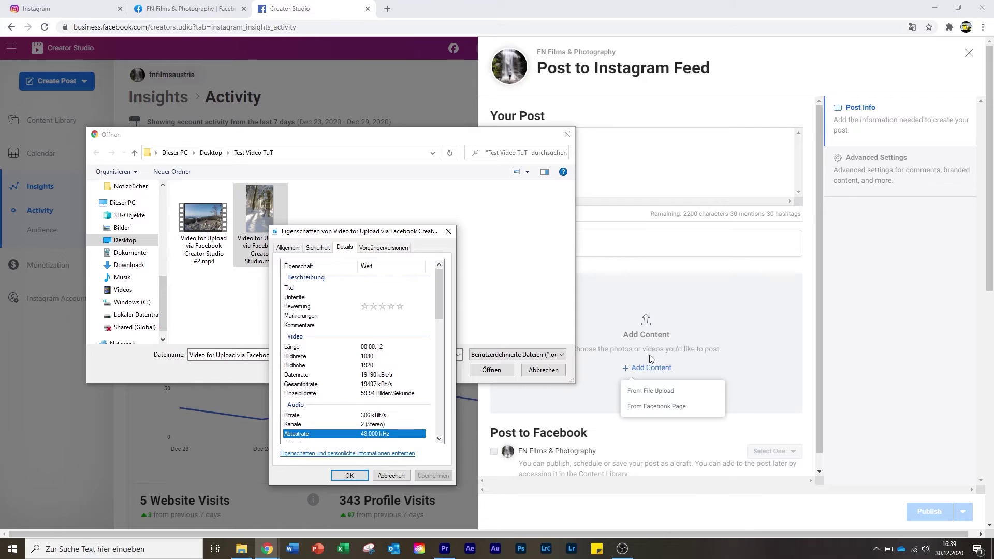
Step: Try to upload "Video for Upload via Facebook Creator Studio.mp4" to the post and read the video length and aspect ratio requirements
left_click(350, 475)
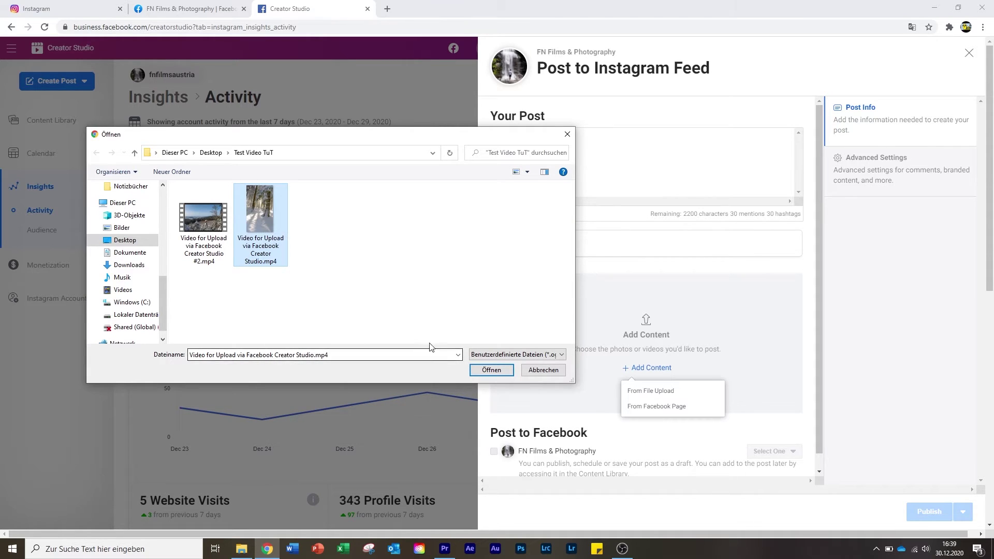
left_click(490, 370)
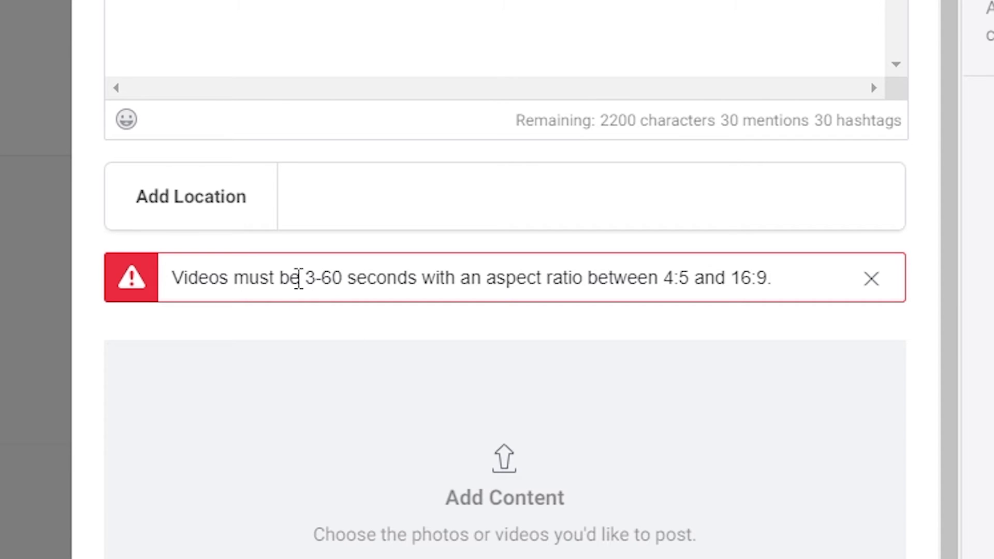
left_click_drag(301, 280, 343, 271)
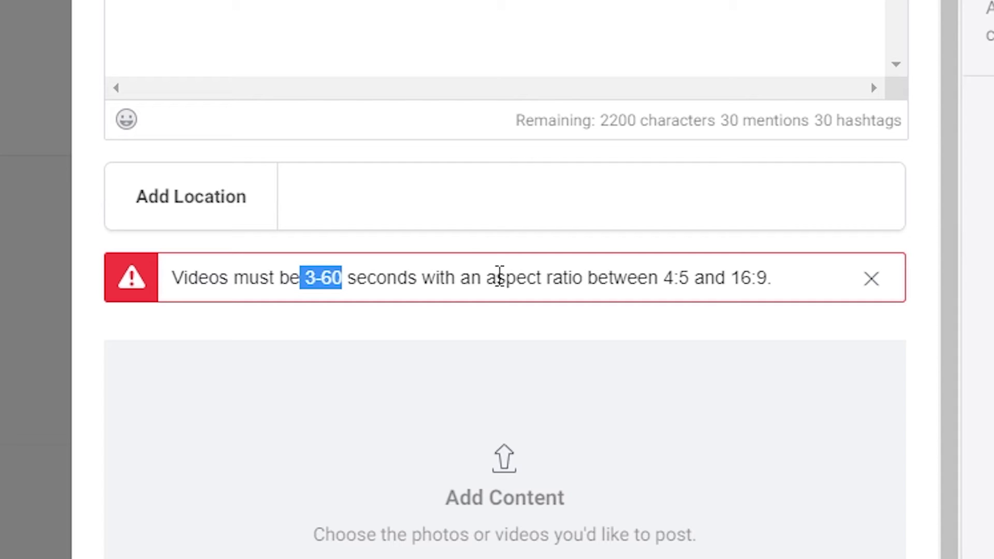
left_click_drag(496, 278, 775, 271)
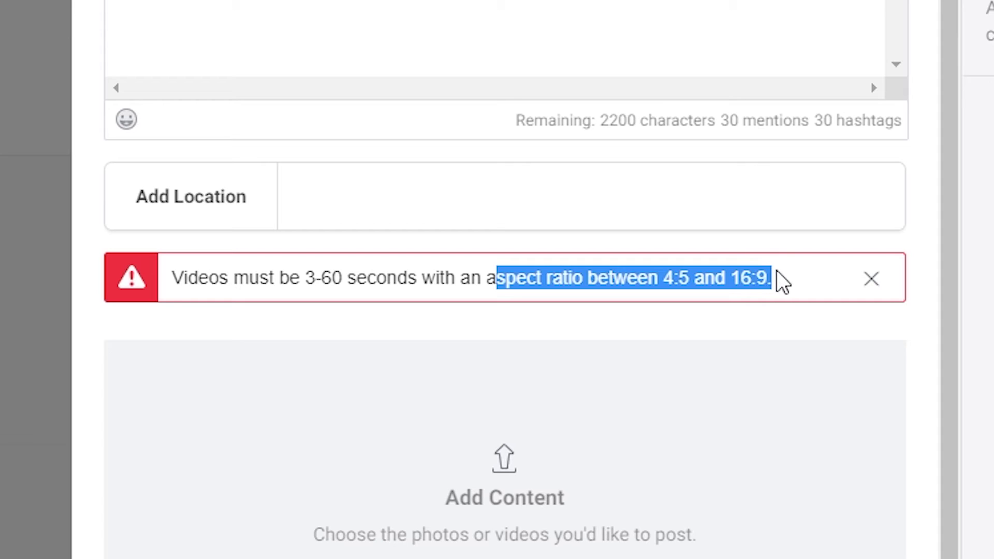
left_click(663, 467)
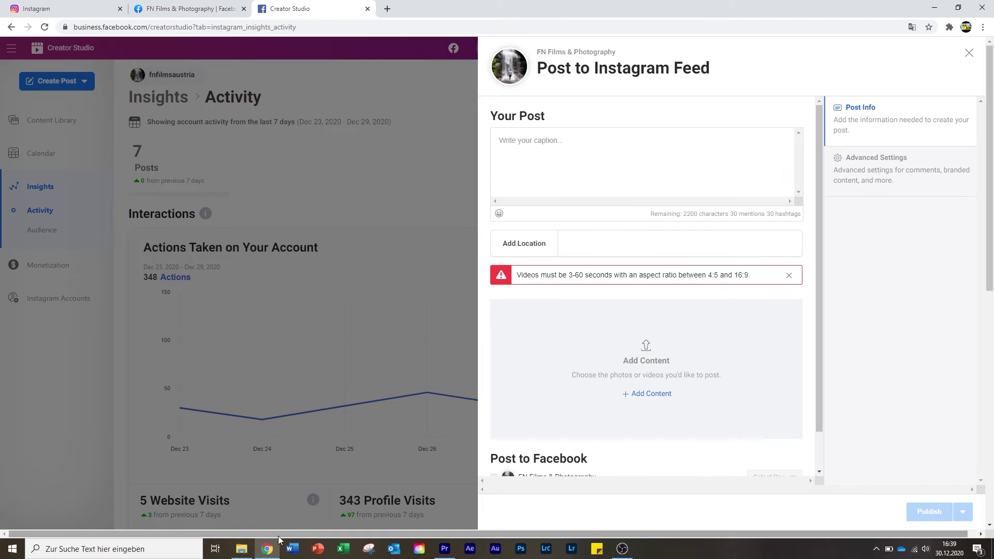
Step: Preview "Video for Upload via Facebook Creator Studio #2.mp4" from the Test Video TuT folder by scrubbing through it, and close the player
left_click(241, 549)
double_click(88, 233)
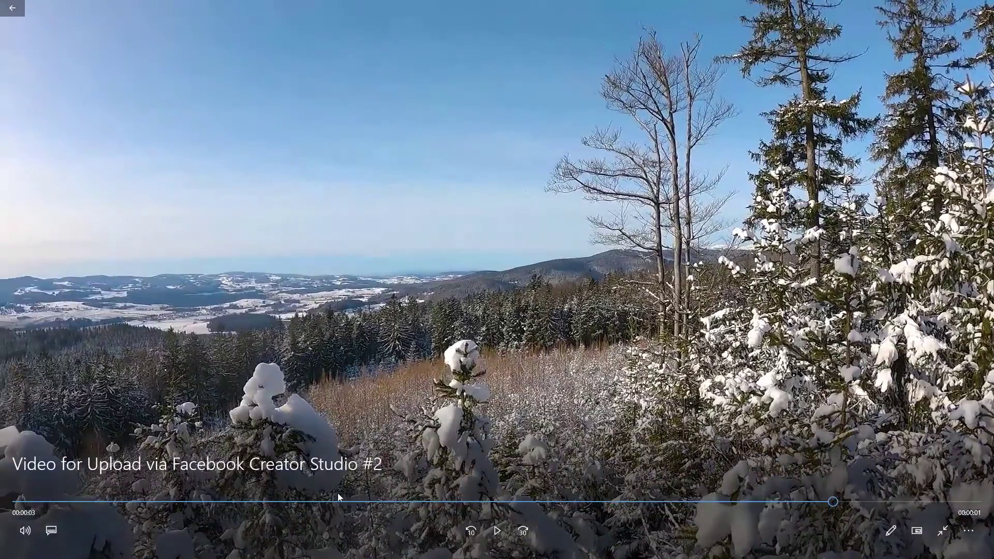
left_click_drag(338, 493, 976, 466)
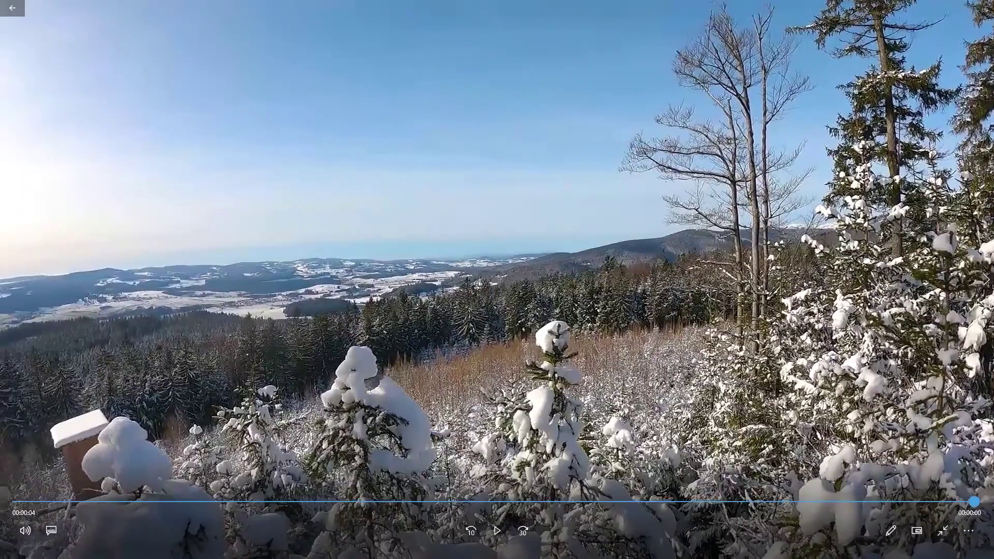
left_click(982, 7)
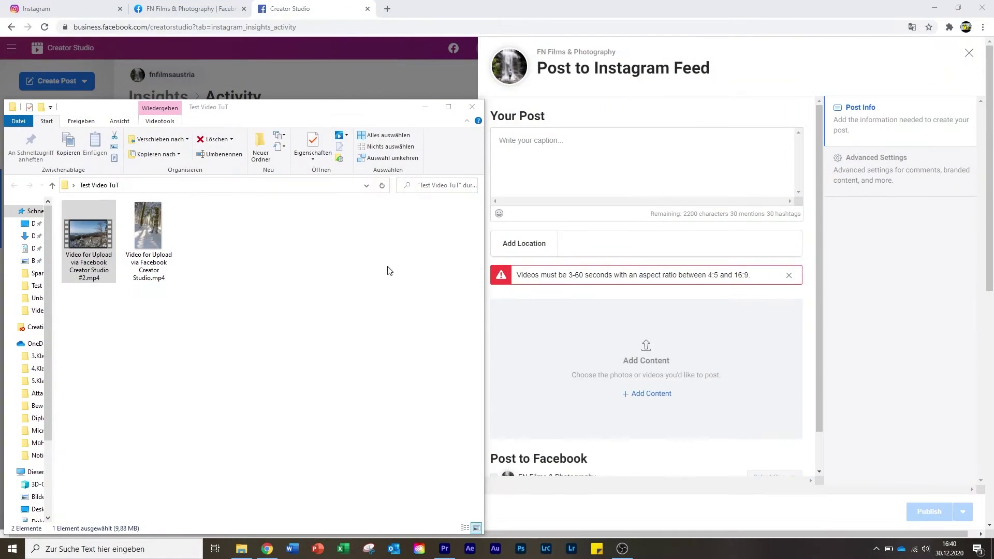
Step: Examine the frame width and height in the detailed file properties of "Video for Upload via Facebook Creator Studio #2.mp4" and close the folder
left_click(76, 239)
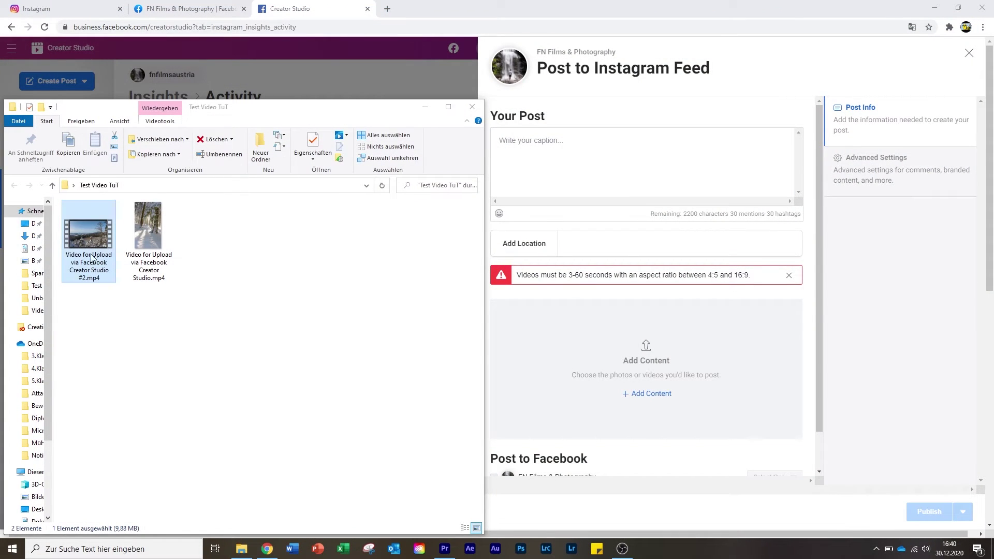
right_click(101, 231)
left_click(179, 428)
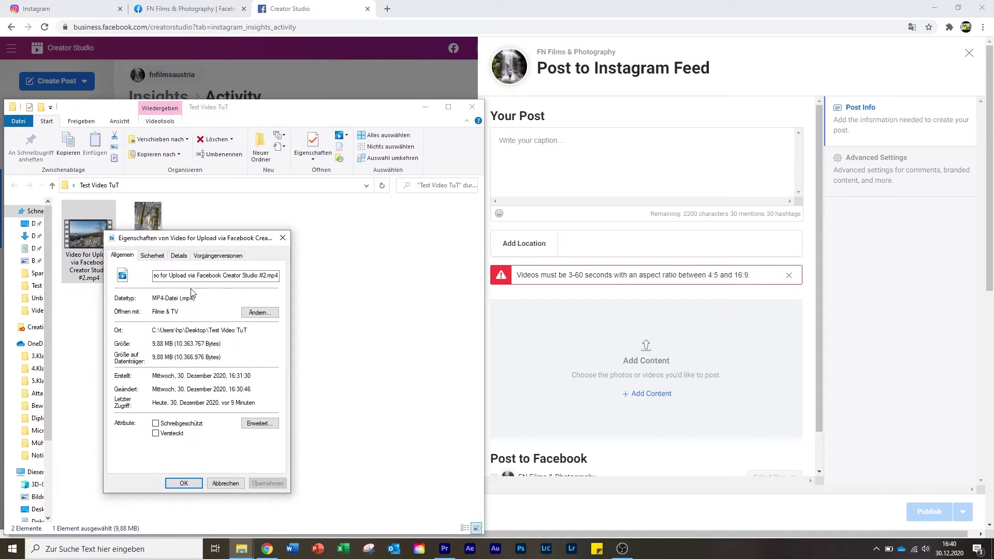
left_click(179, 251)
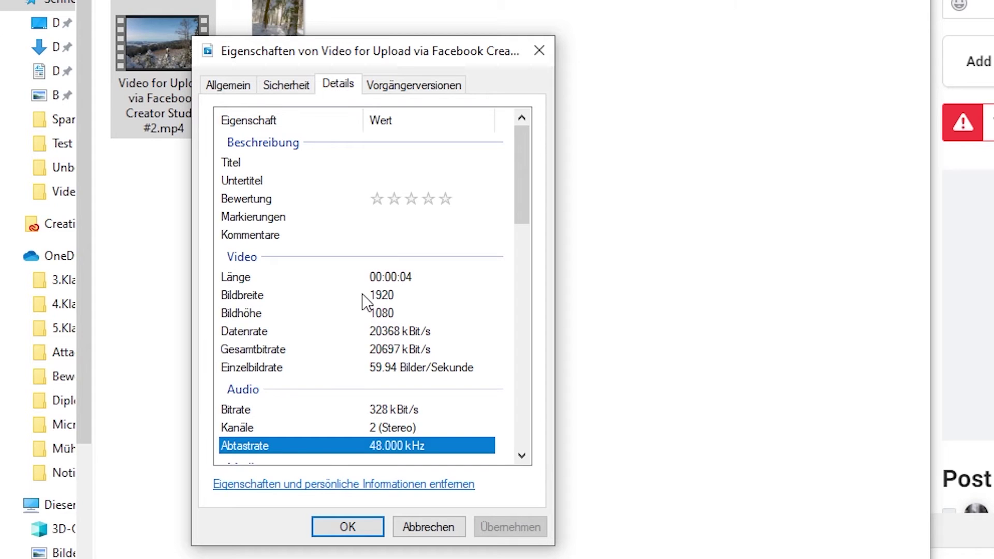
left_click(385, 295)
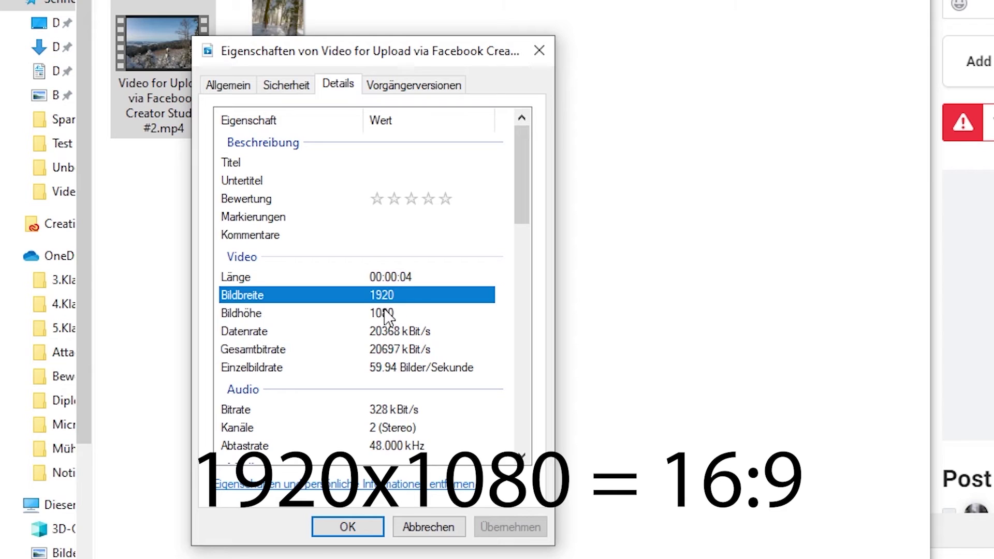
left_click(409, 312)
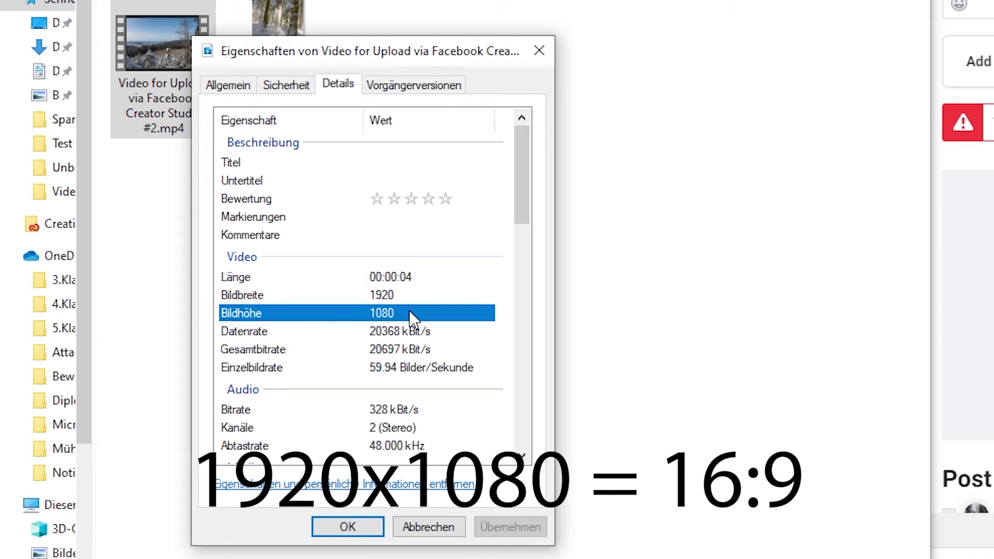
left_click(539, 51)
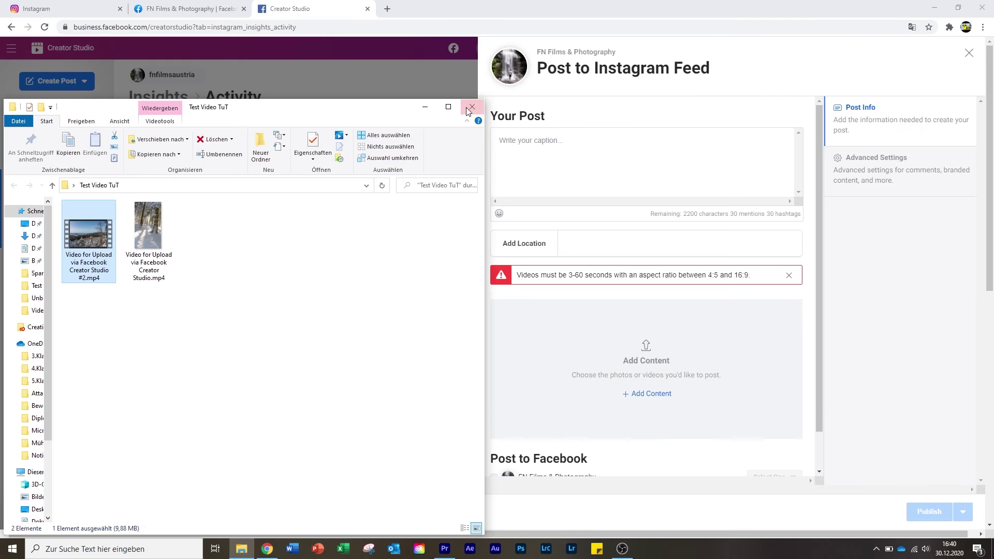
left_click(472, 107)
Step: Add "Video for Upload via Facebook Creator Studio #2.mp4" to the post from a file upload and dismiss the video requirements error
left_click(653, 394)
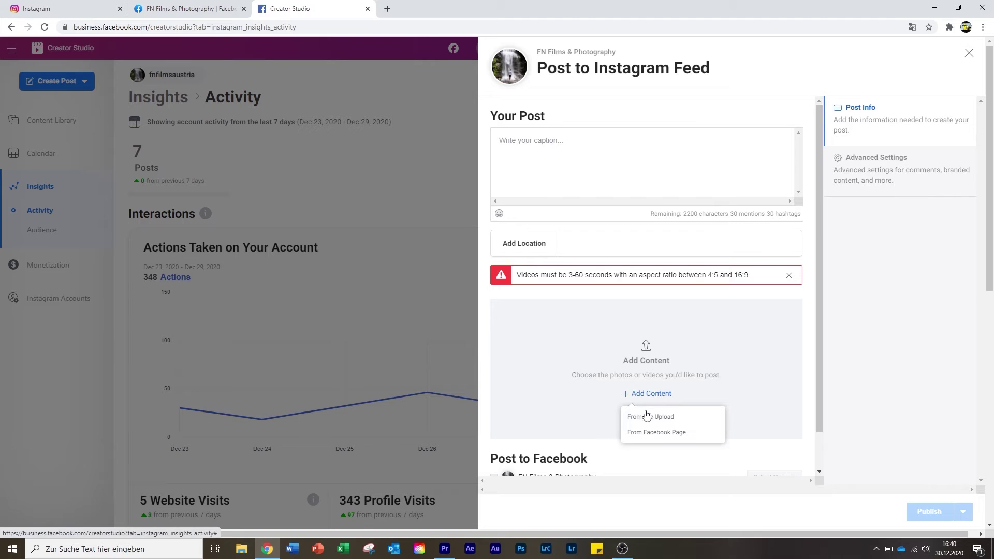
left_click(645, 417)
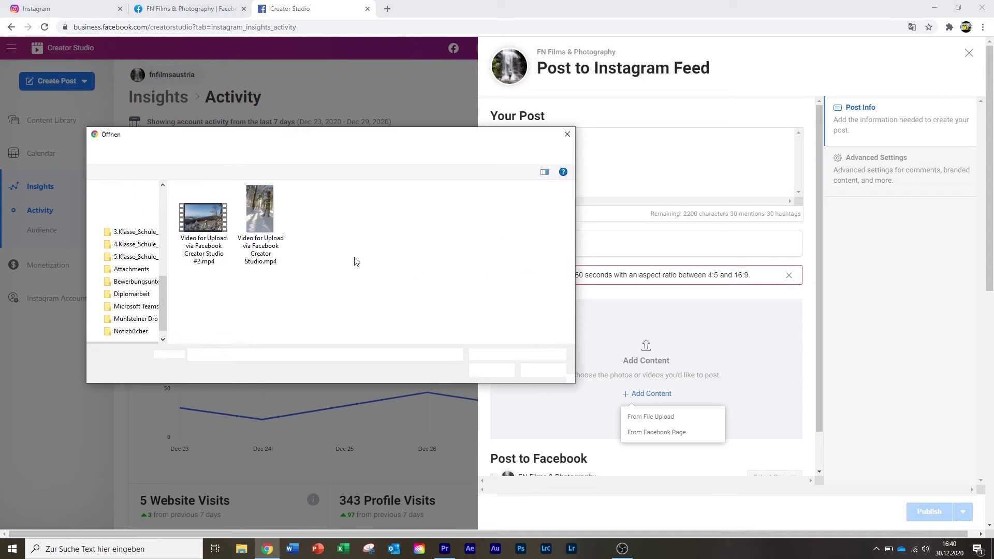
left_click(213, 221)
left_click(491, 370)
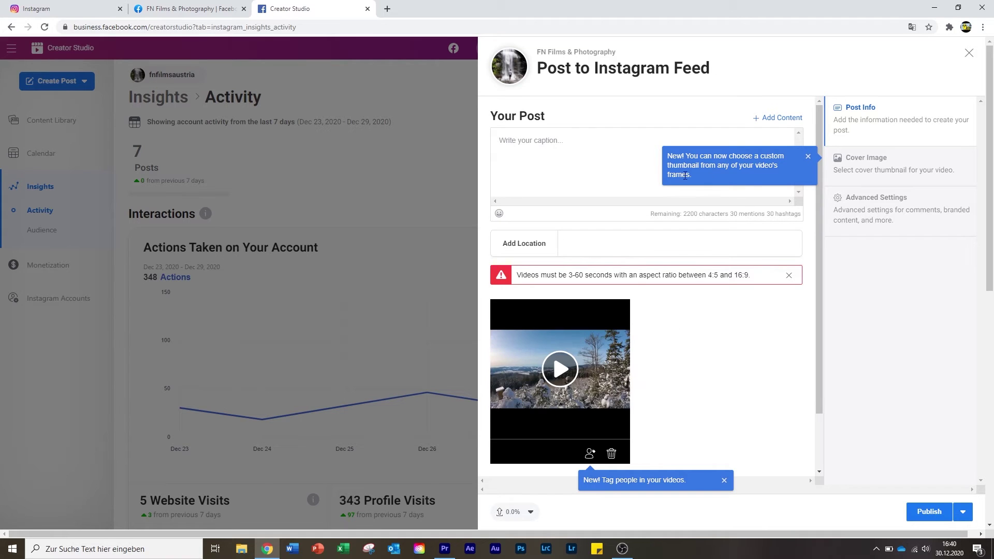
left_click(790, 278)
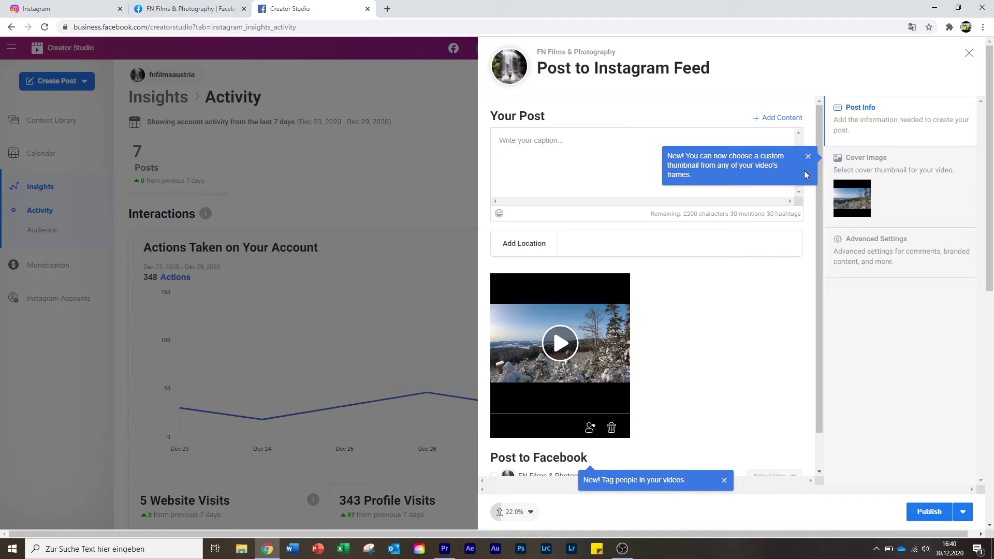
Step: Save the video frame at 00:00:00 as the post's cover image and dismiss the custom thumbnail tip
left_click(853, 199)
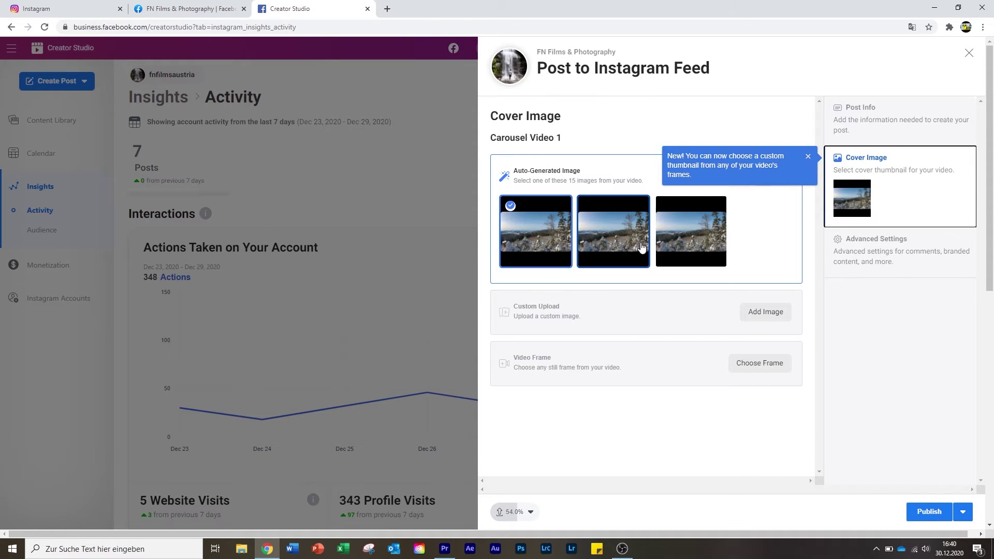
left_click(546, 240)
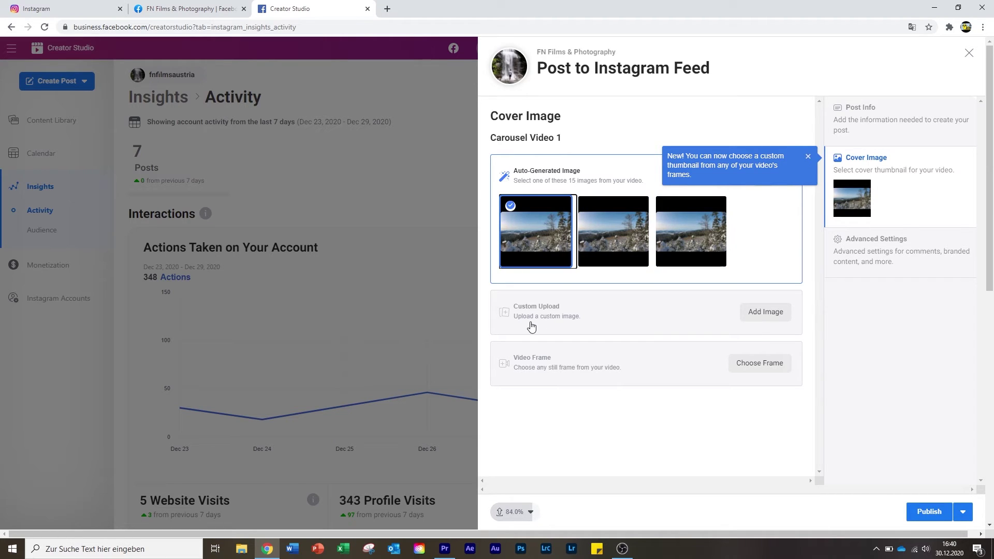
left_click(739, 366)
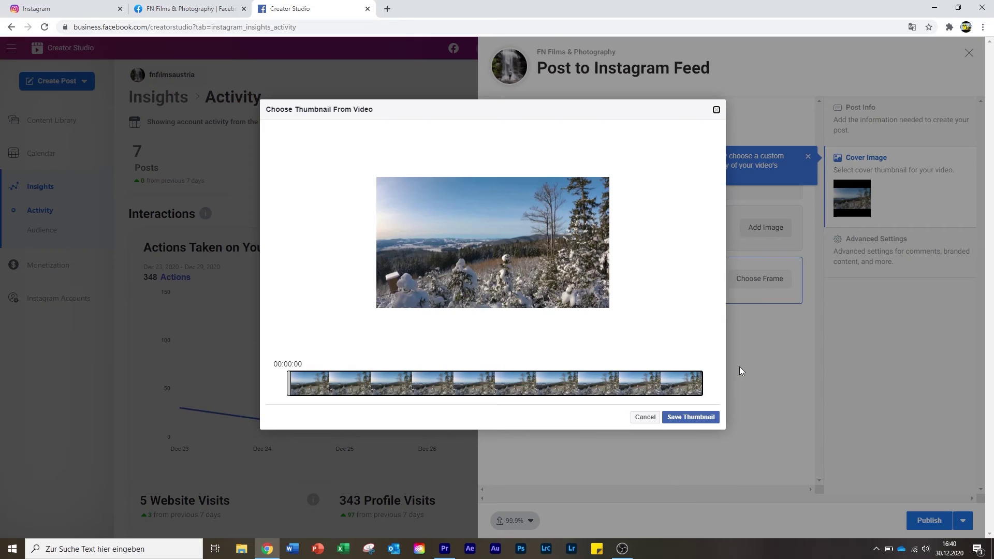
mouse_move(305, 389)
left_mouse_down()
mouse_move(349, 387)
mouse_move(294, 378)
left_mouse_up()
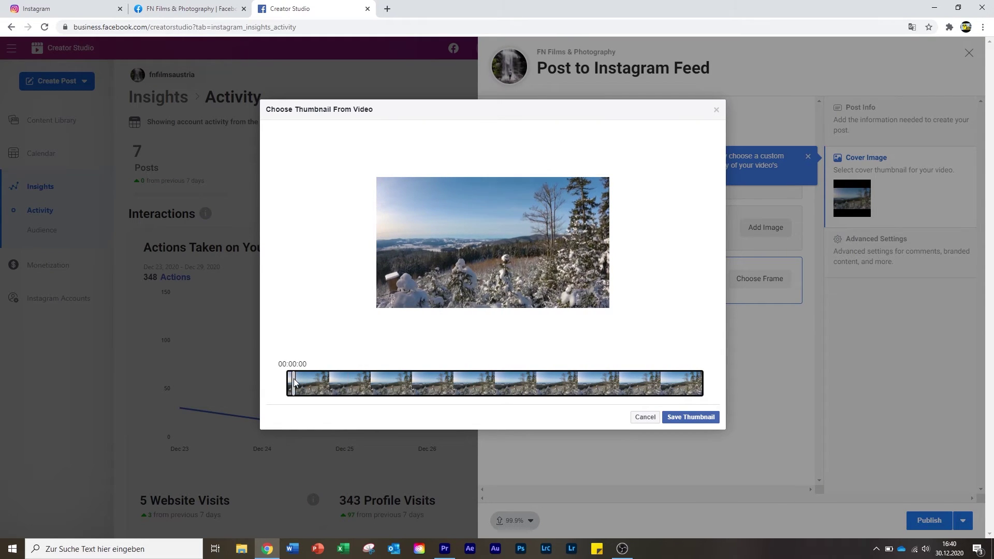
left_click(691, 417)
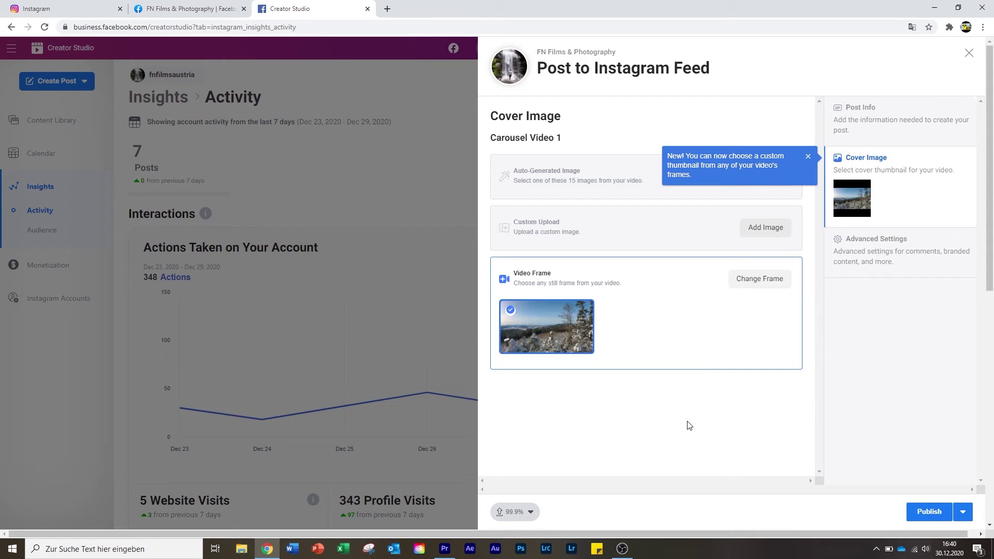
left_click(810, 158)
scroll(666, 310, "down", 2)
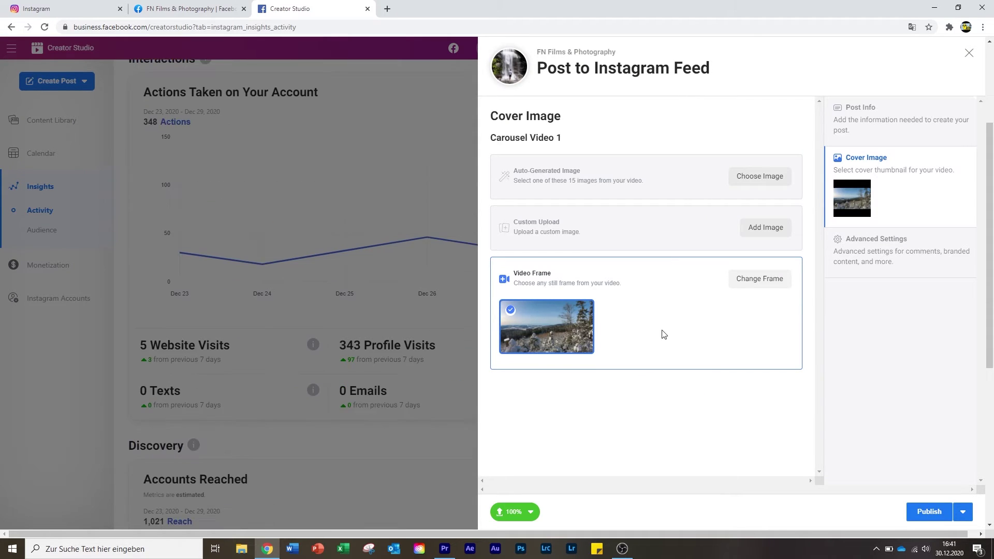
scroll(642, 363, "up", 2)
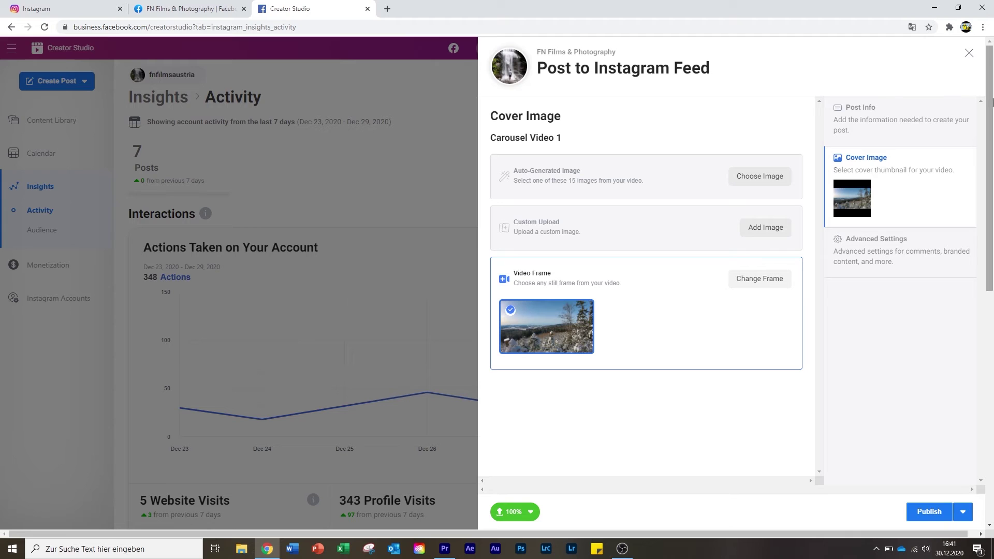
left_click(967, 52)
left_click(660, 185)
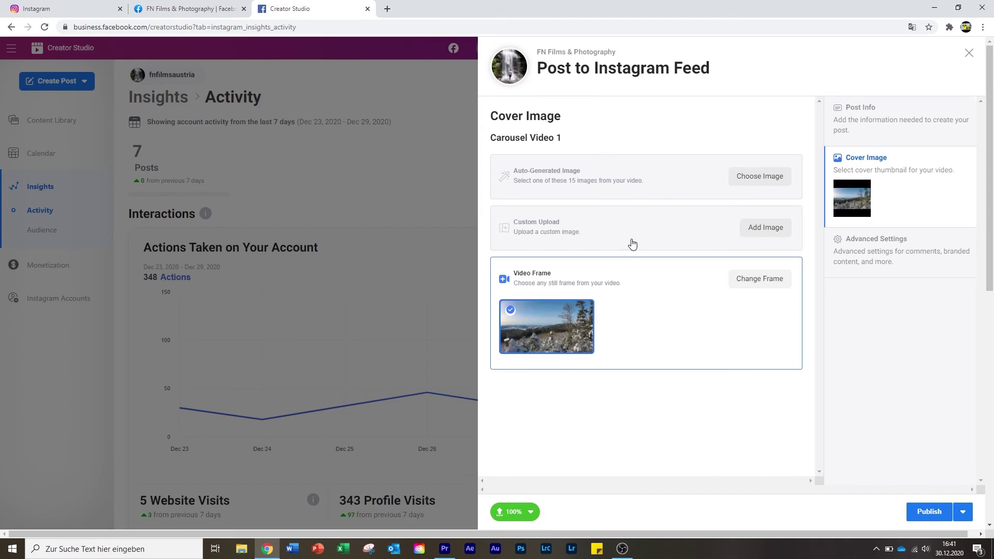
scroll(583, 266, "down", 3)
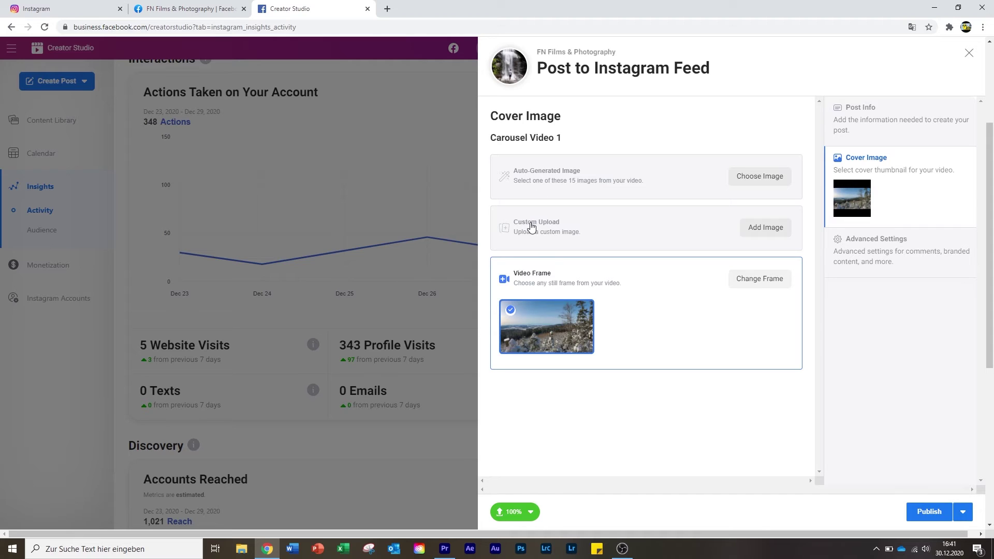
Step: Review the post's advanced settings for commenting and branded content and its cover image, and return to the post info
left_click(846, 116)
left_click(892, 163)
left_click(887, 250)
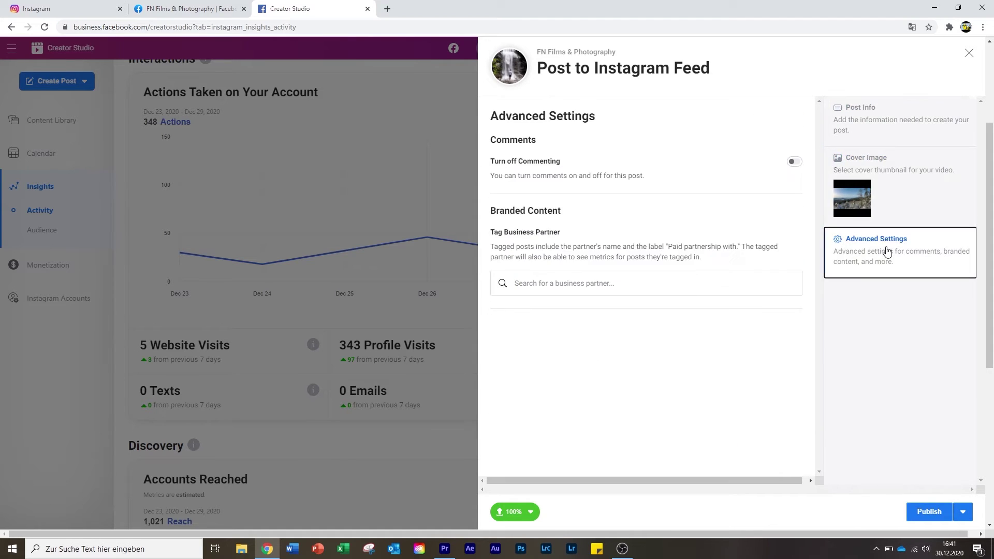
left_click(888, 169)
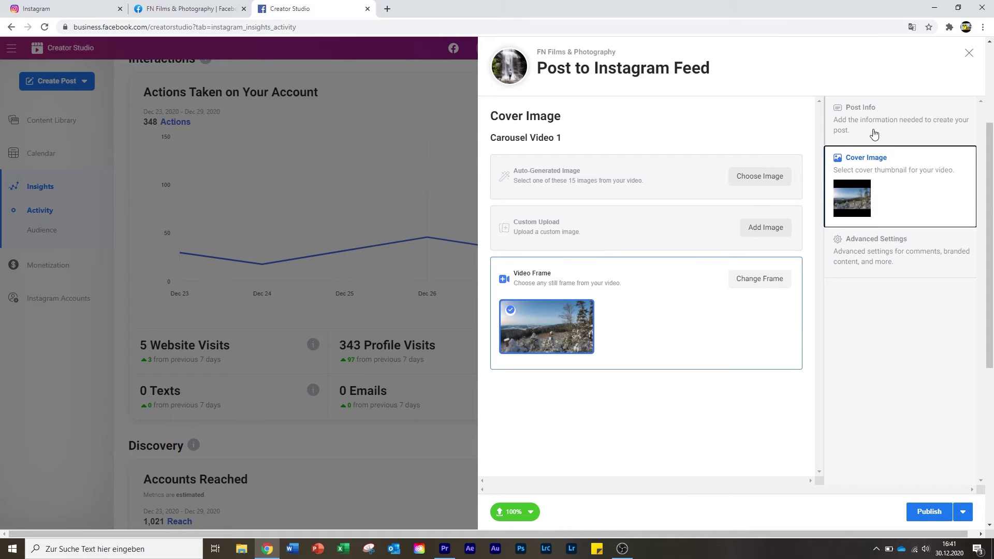
left_click(870, 113)
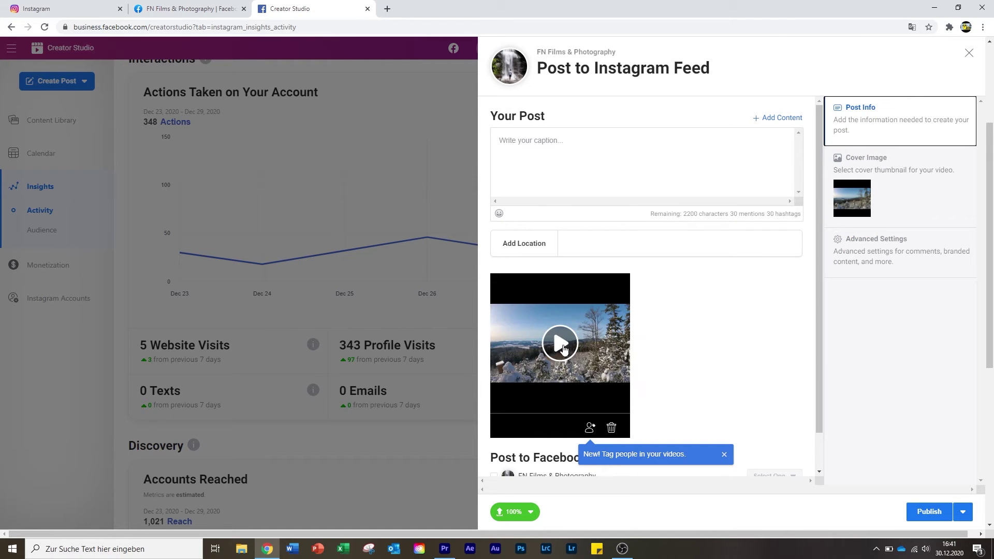
Step: Play the uploaded video in full screen, pause it and rewind it to the beginning
left_click(564, 346)
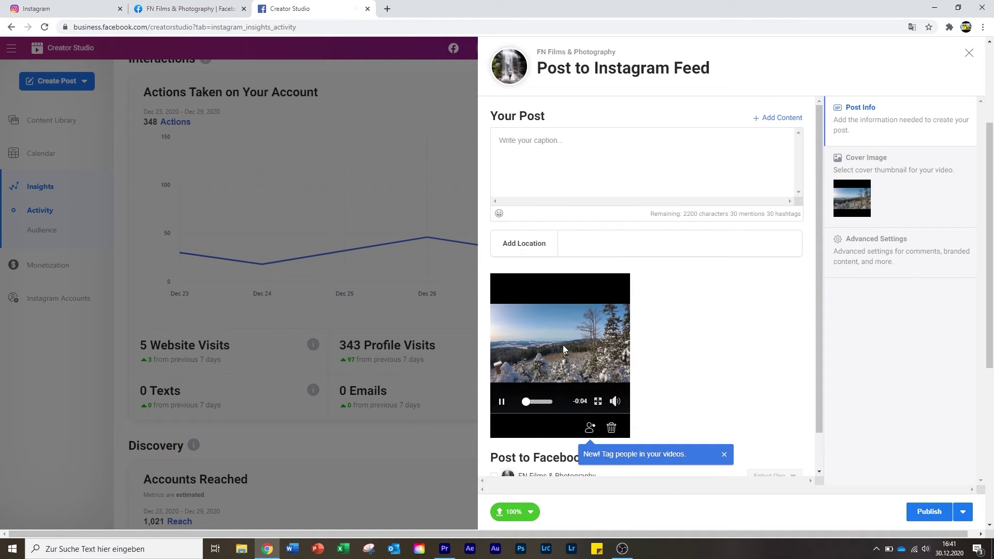
left_click(598, 402)
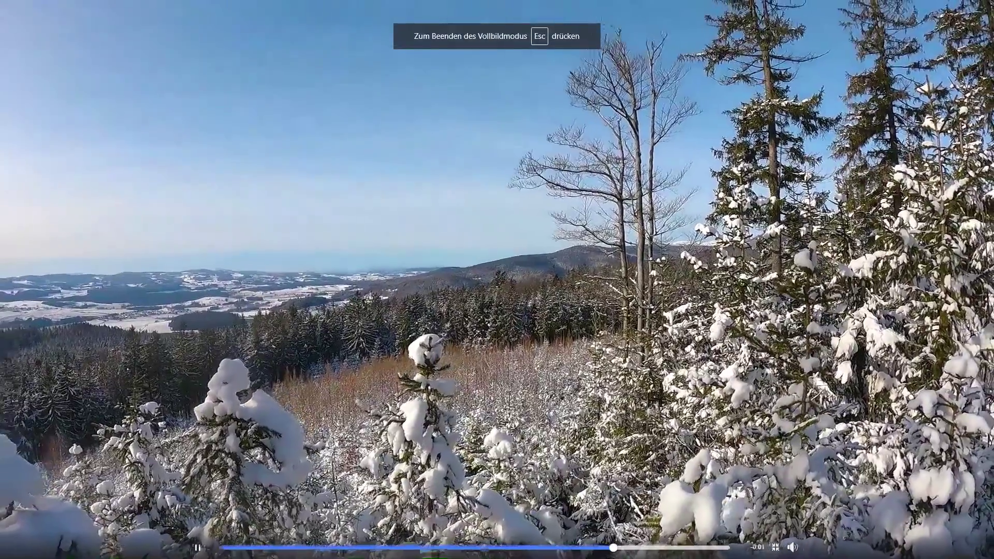
left_click(239, 549)
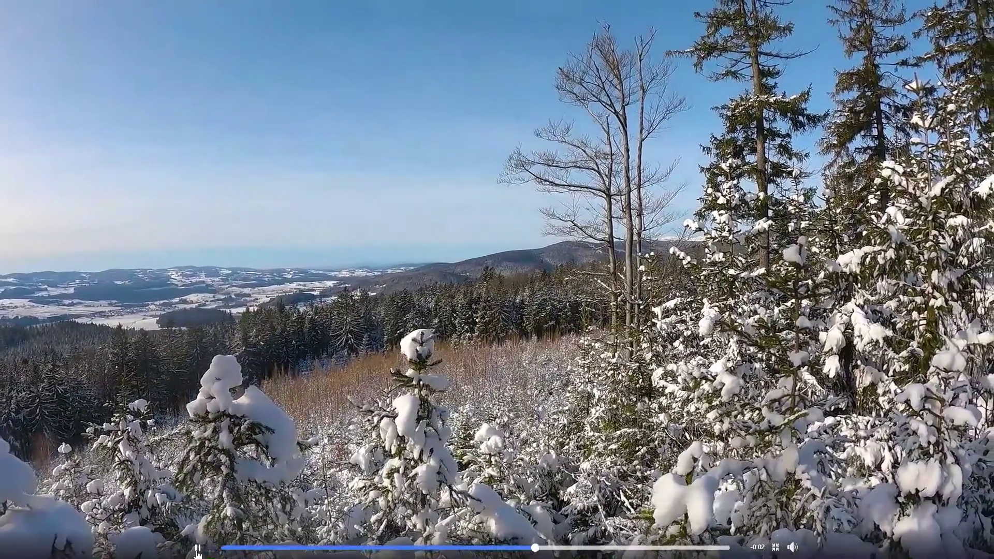
left_click(197, 550)
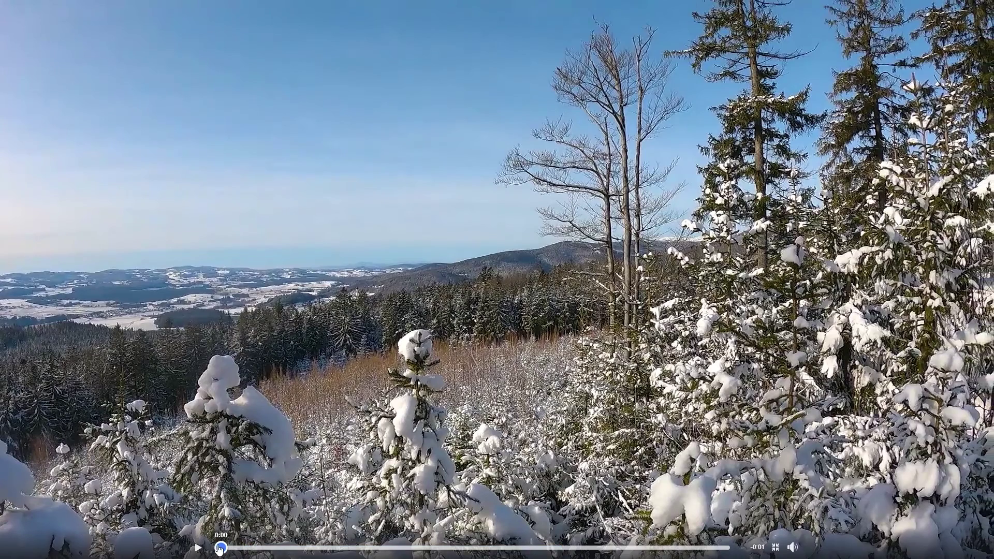
left_click(220, 549)
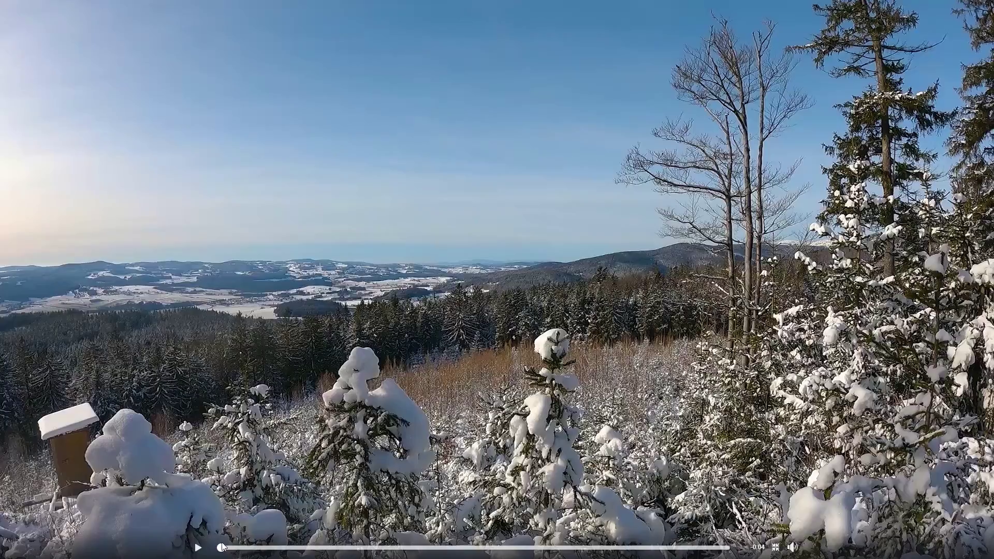
Step: Play the uploaded video in full screen once more and return to the Instagram feed post
left_click(198, 549)
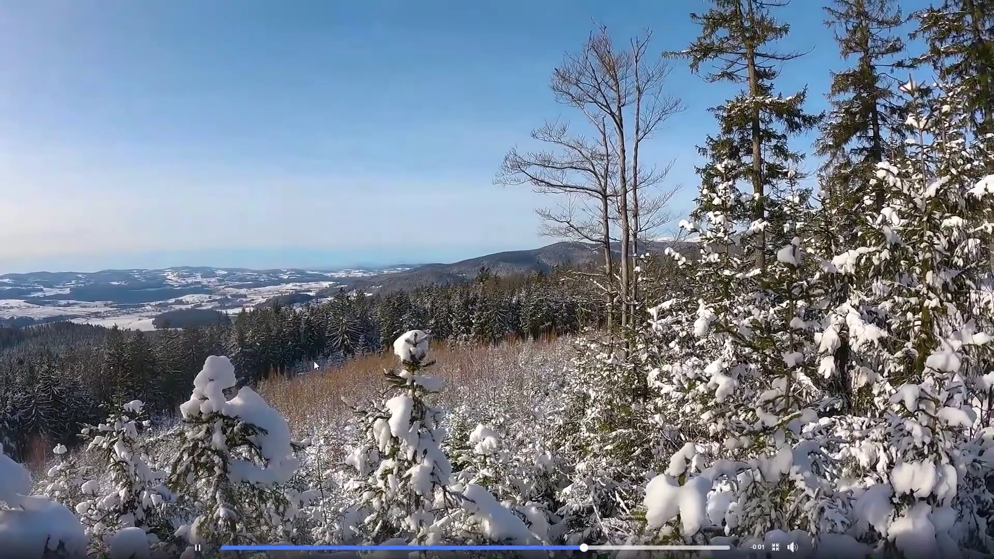
key("Escape")
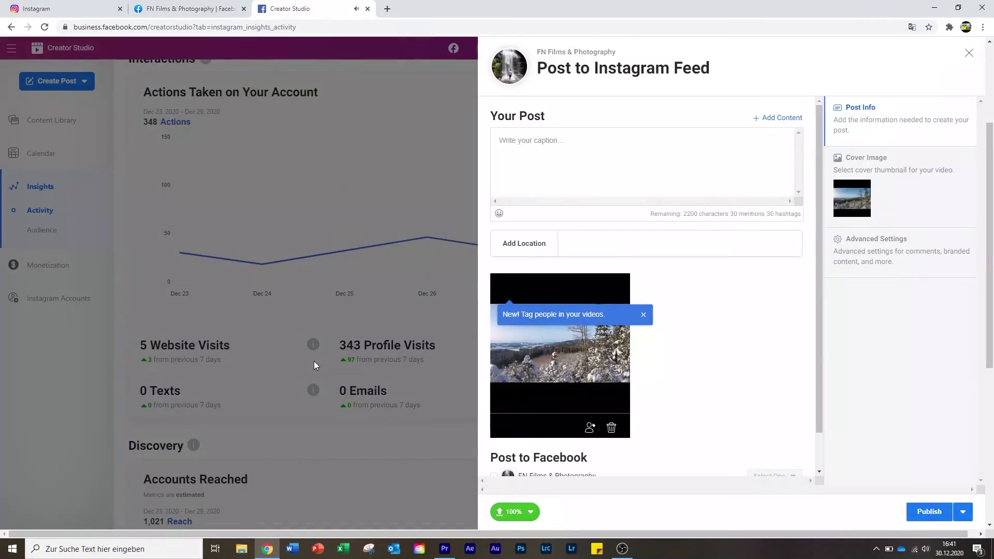
left_click(563, 151)
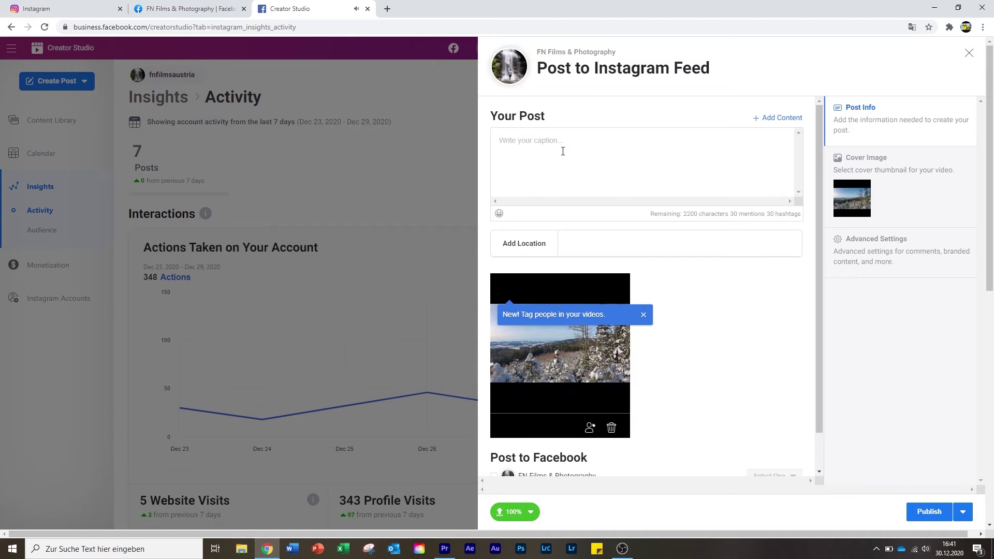
type("Sweet landscape in Upper Austria! :)")
key("Return")
type("°")
key("Return")
type("Follow me for daily uploads")
key("Return")
type("@fnfilmsaustria")
Step: Put a heart-eyes emoji at the end of the caption's first line and a blue symbol emoji after "daily uploads"
left_click(499, 214)
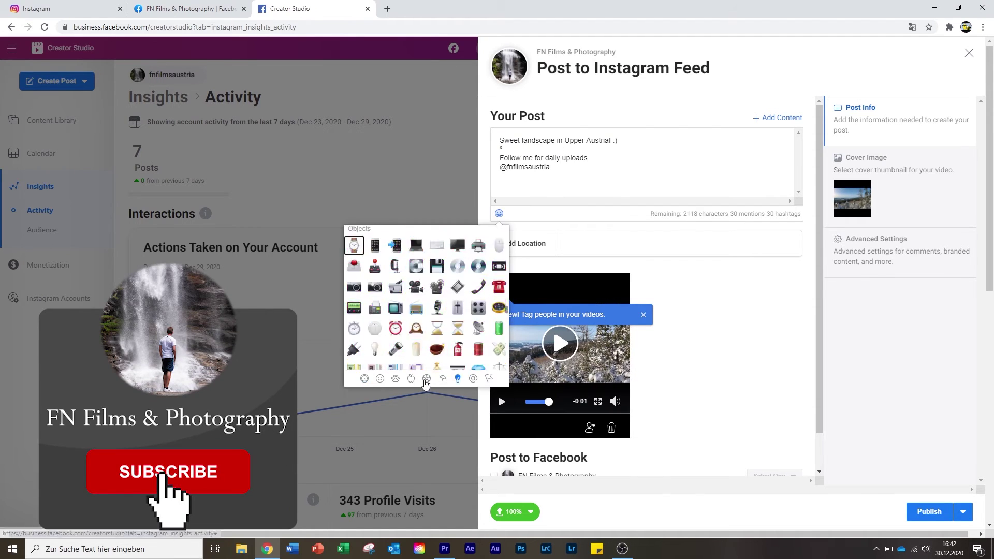
left_click(473, 379)
left_click(437, 308)
Step: Add landscape, snow, GoPro, Austria, winter video and hiking hashtags below the caption, from #landscape and #landscapevideo through #hikingvideo and #hikingviews
type("#landscape #landscapevideo #snow #gopro #goprohero9black #upperaustria #austria #upperaustria #")
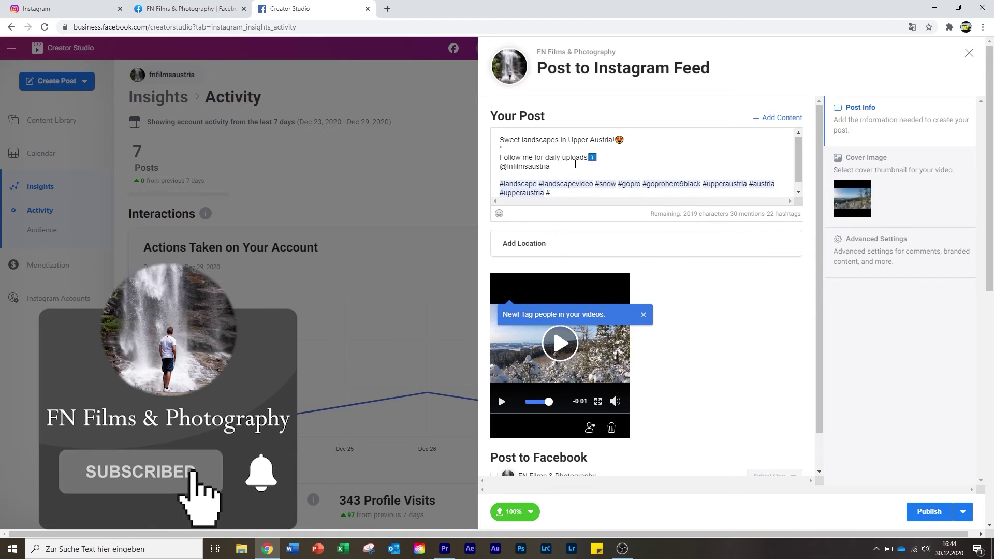
type("goprovideo #winterwonderland #snowvideo #landschaftsvideo #wintervideo #videography #discoveraustria #enjoyaustria #lovesaustria #hiking #hikingvideo #hikingviews #enjoy")
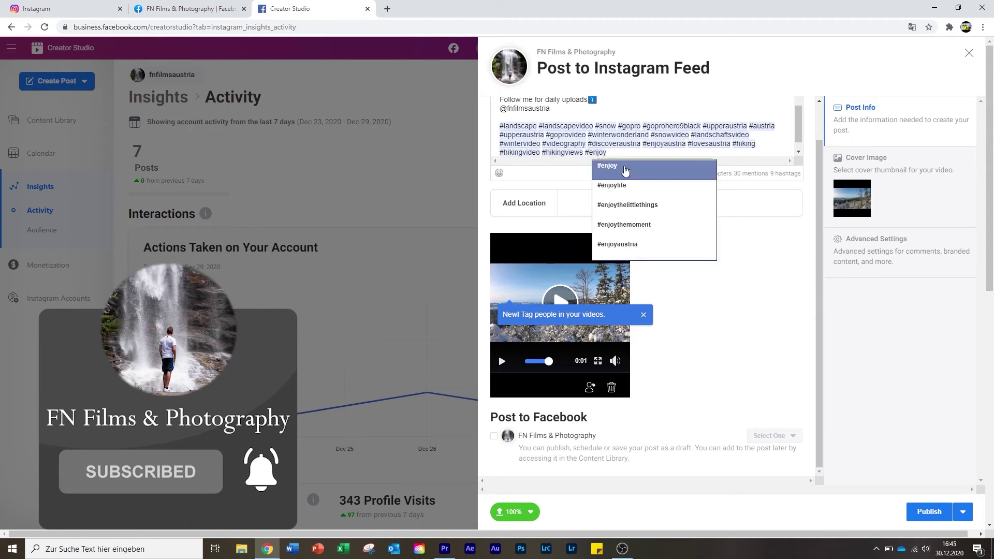
Step: Complete the caption's hashtags with #enjoylife, #snowytrees and the suggested #snowylandscape, and look over the caption
type("life #snowytrees #snow")
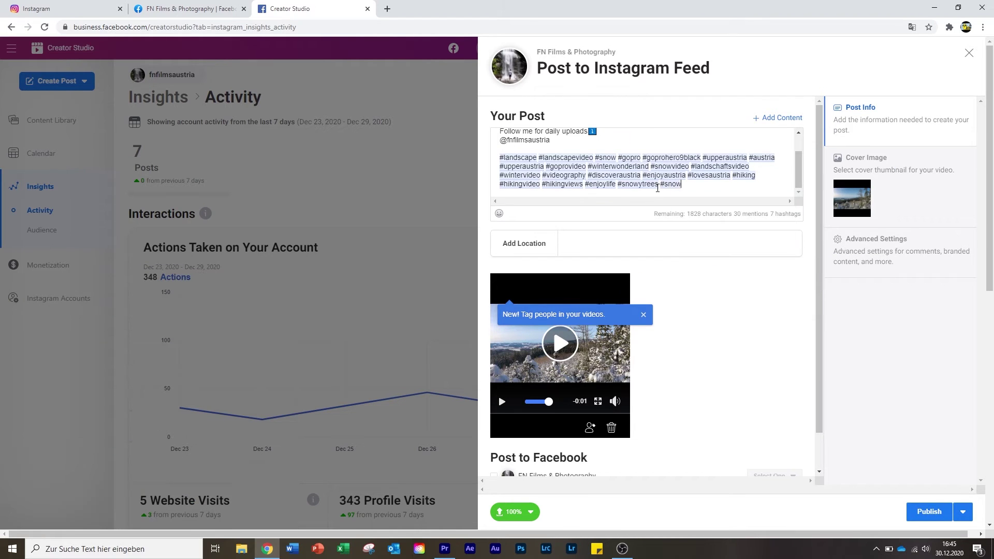
type("yla")
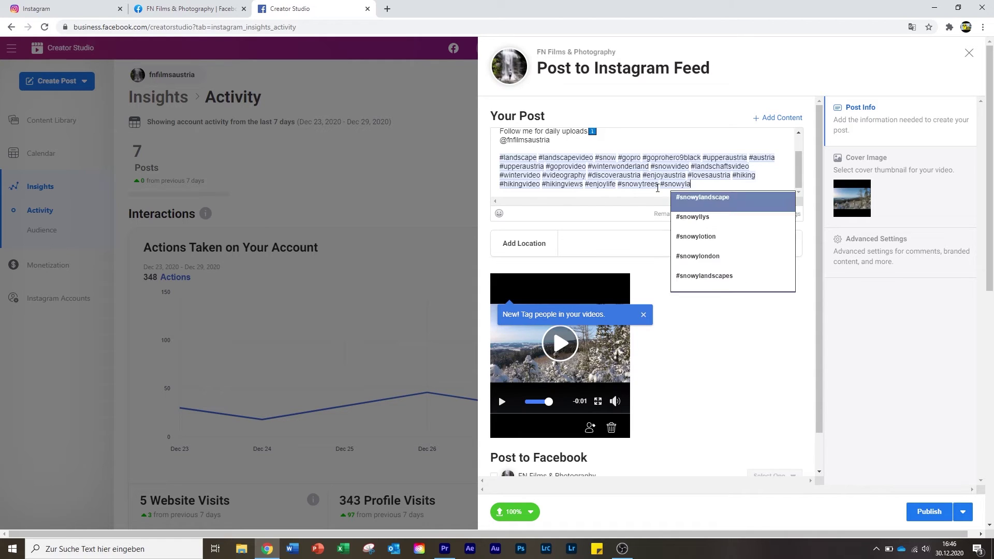
type("nds")
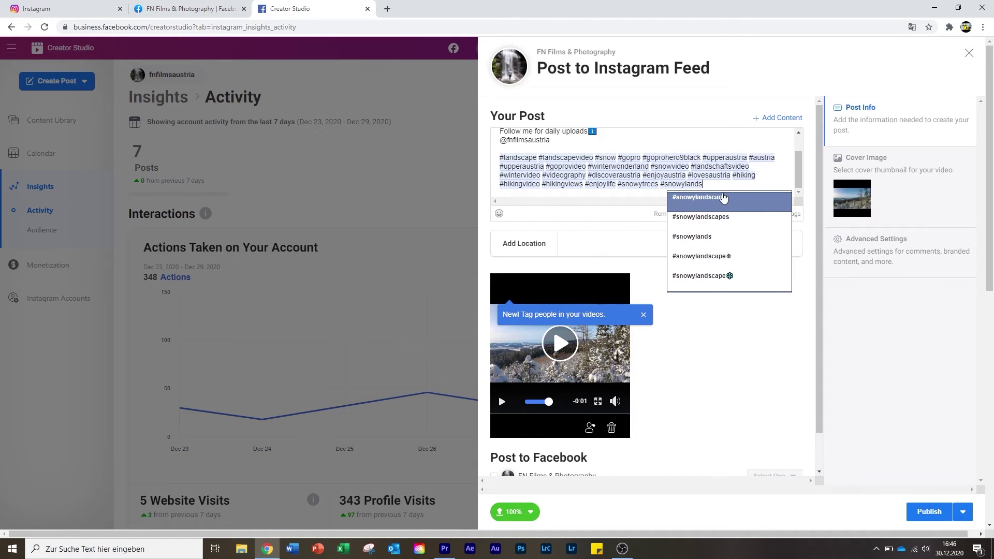
left_click(724, 198)
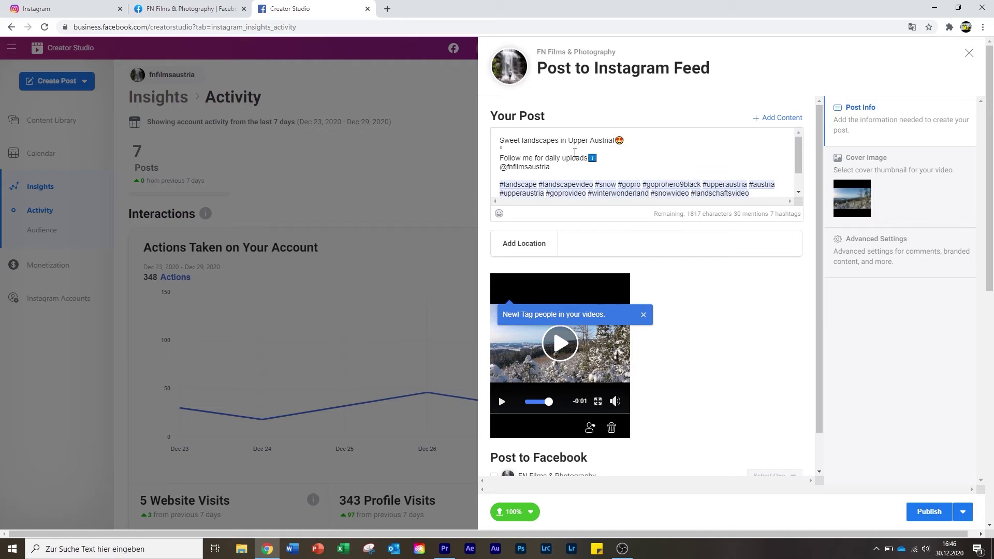
scroll(582, 165, "down", 1)
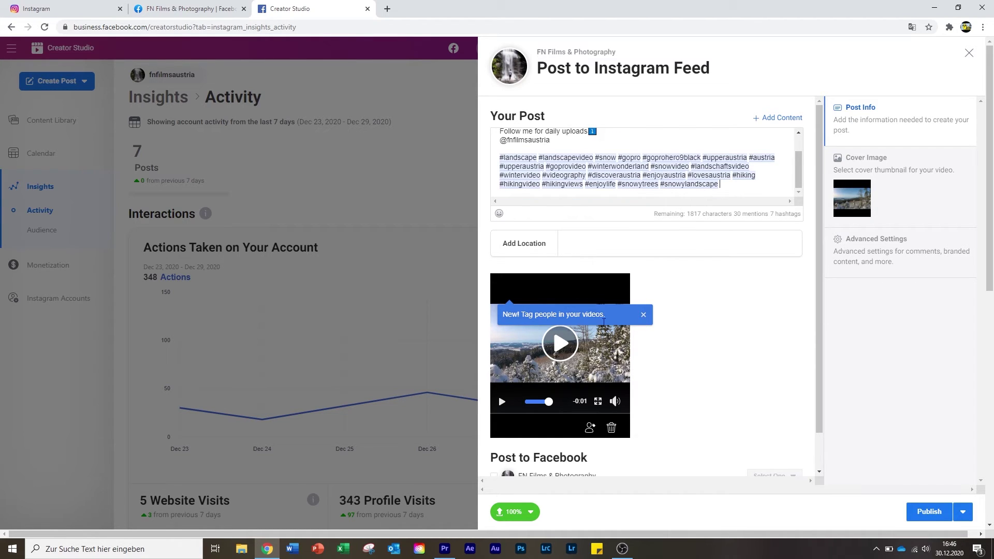
Step: View the people tagging options for the video and return to the post without tagging anyone or discarding it
left_click(591, 427)
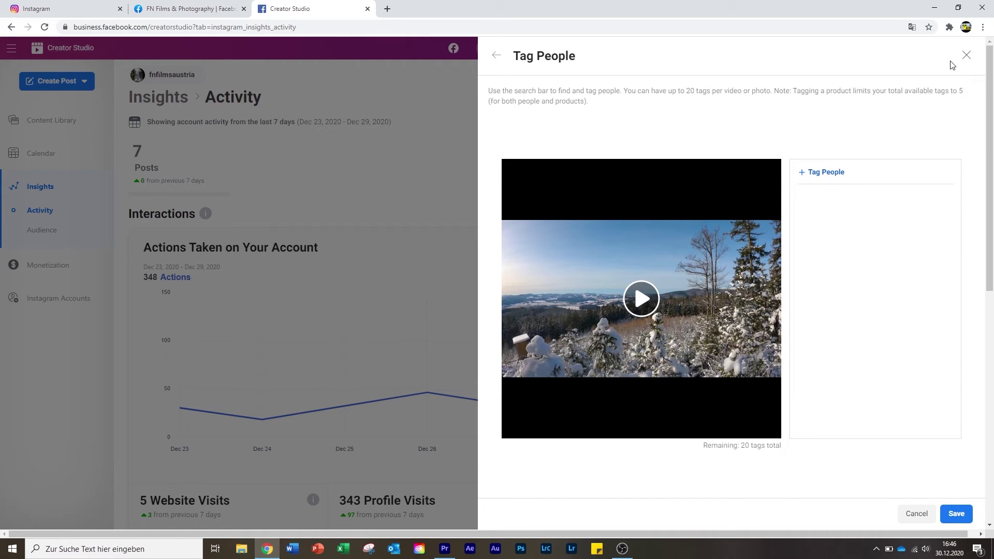
left_click(966, 55)
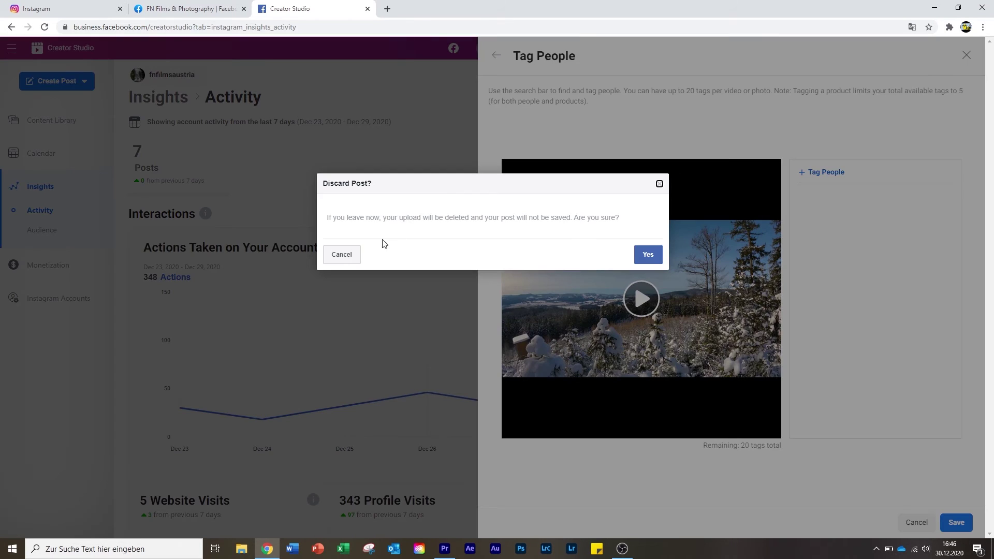
left_click(658, 184)
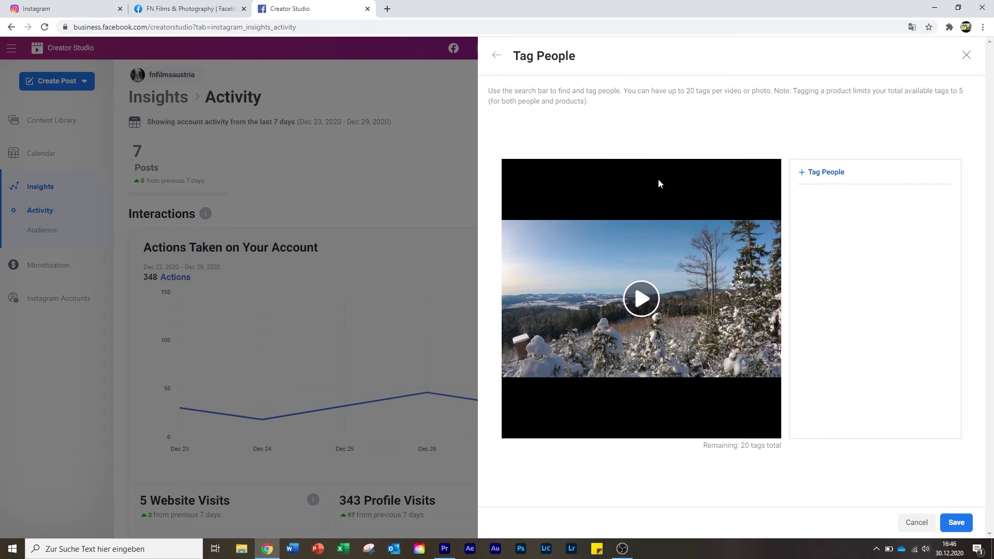
left_click(496, 57)
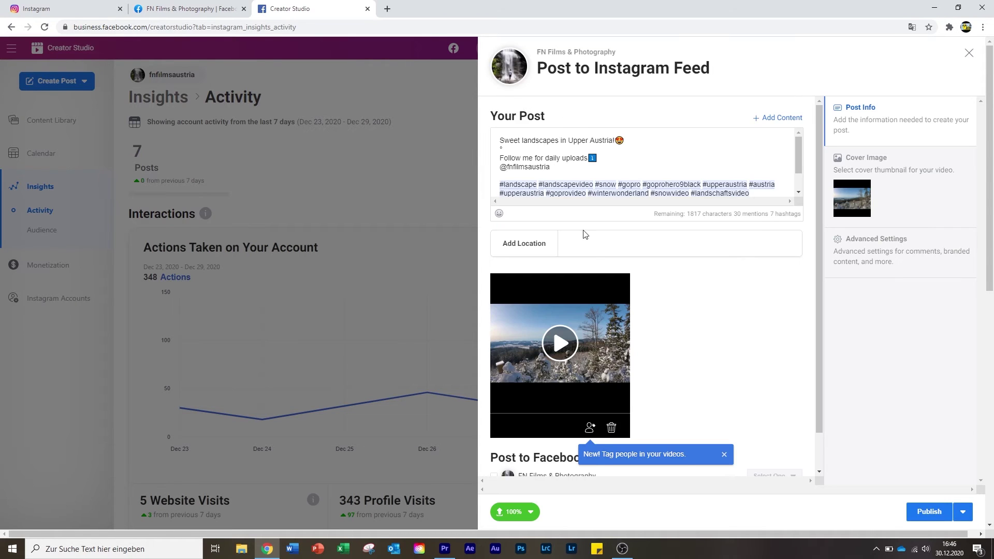
Step: Set the post's location to Upper Austria
scroll(647, 300, "down", 2)
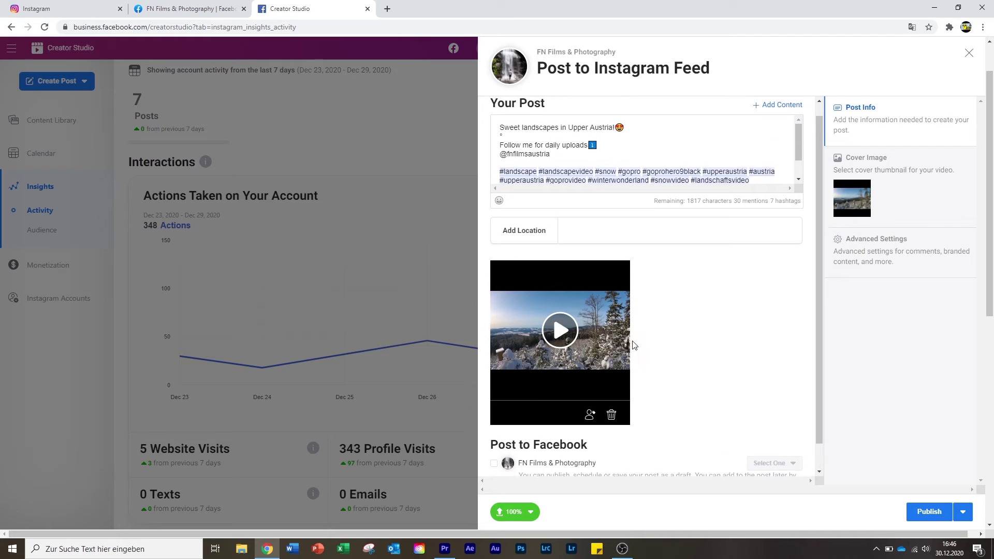
scroll(637, 375, "up", 1)
left_click(594, 245)
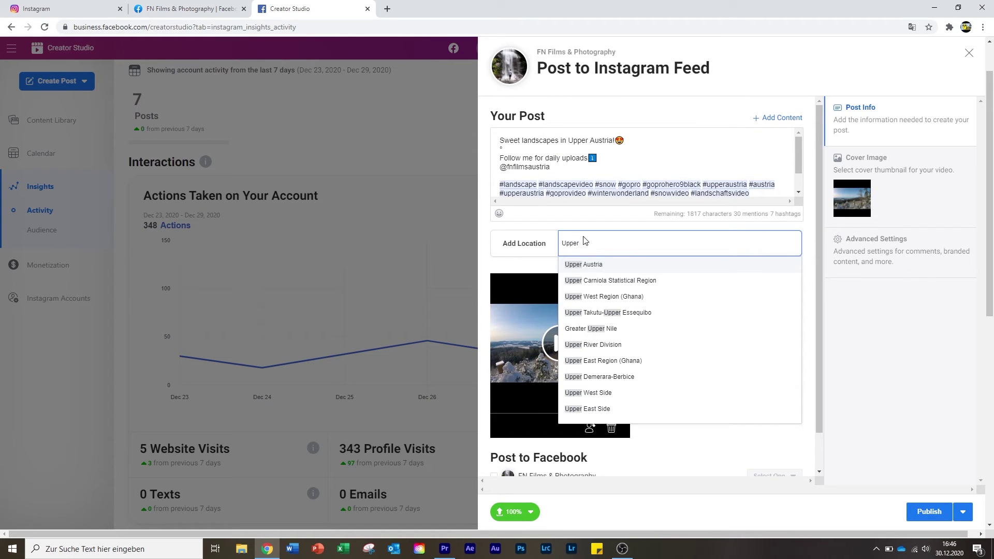
left_click(591, 264)
Step: Enable posting to the FN Films & Photography Facebook page as well, and disable it again
scroll(668, 238, "down", 2)
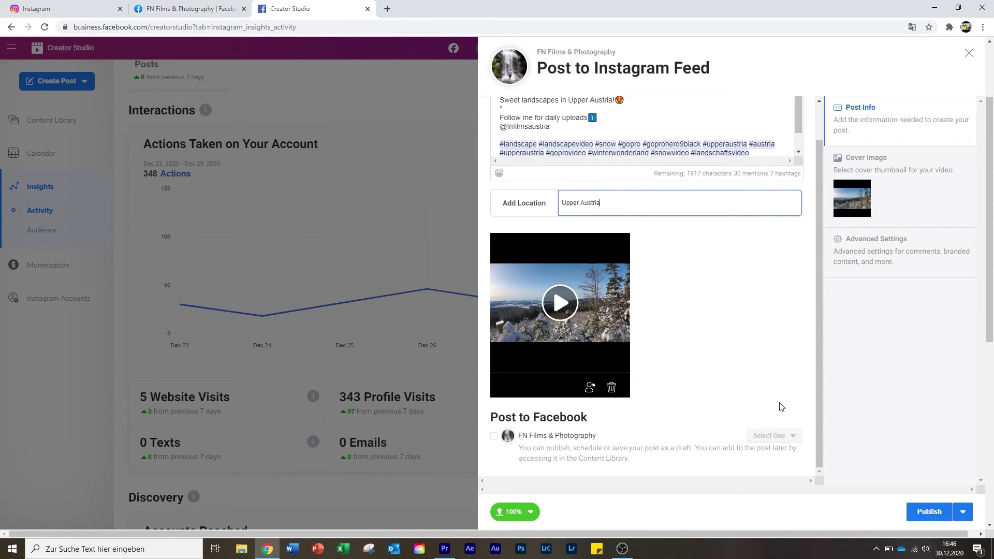
scroll(673, 412, "up", 1)
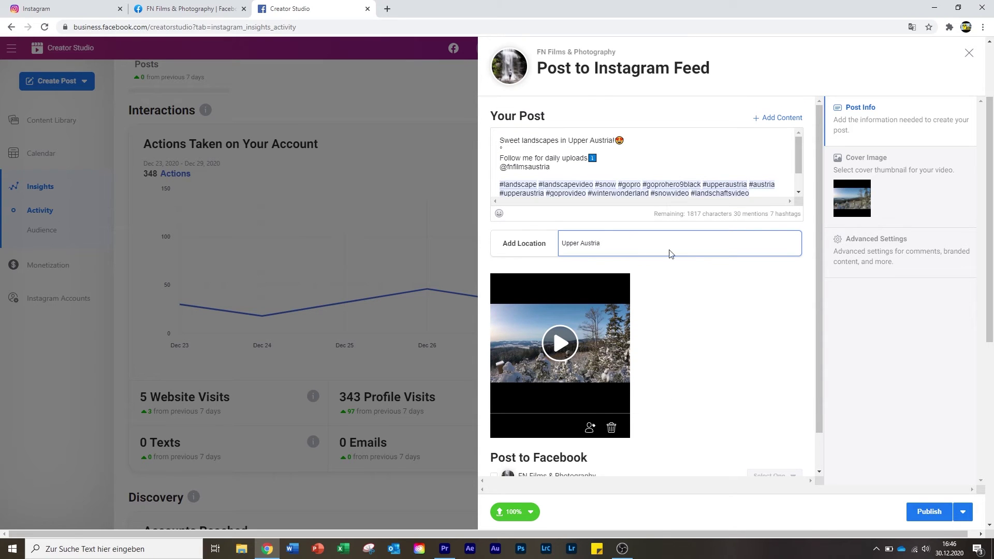
scroll(672, 237, "down", 1)
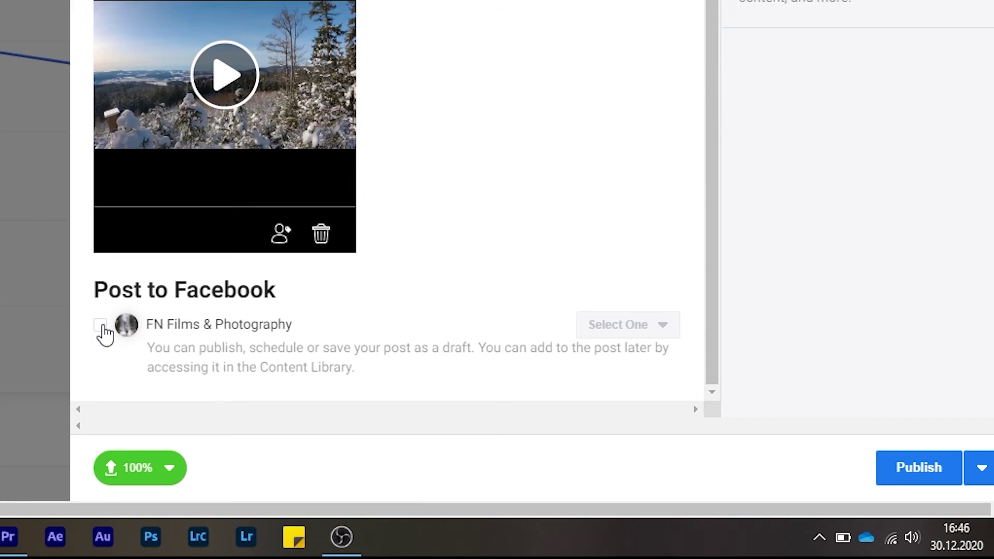
left_click(493, 454)
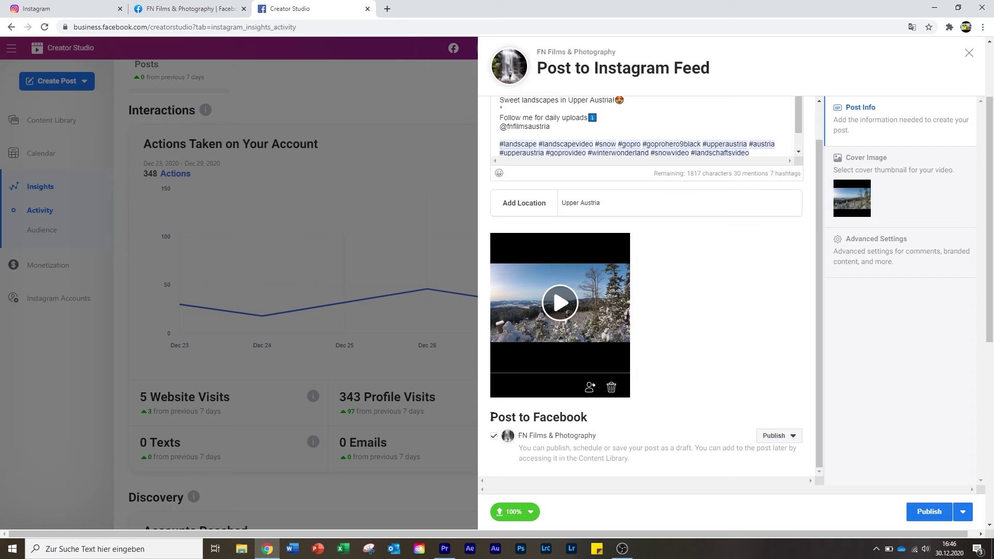
left_click_drag(492, 417, 630, 428)
left_click(494, 437)
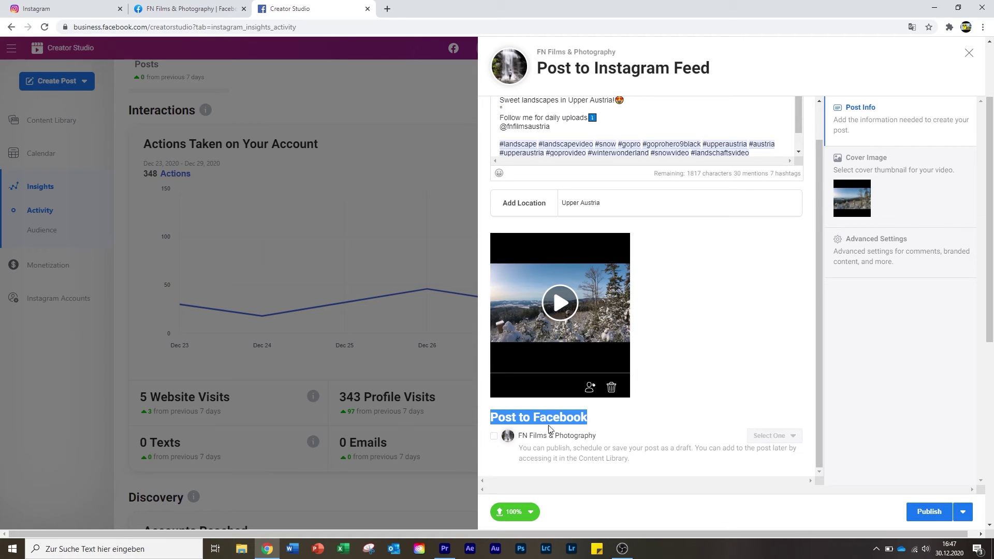
left_click(725, 348)
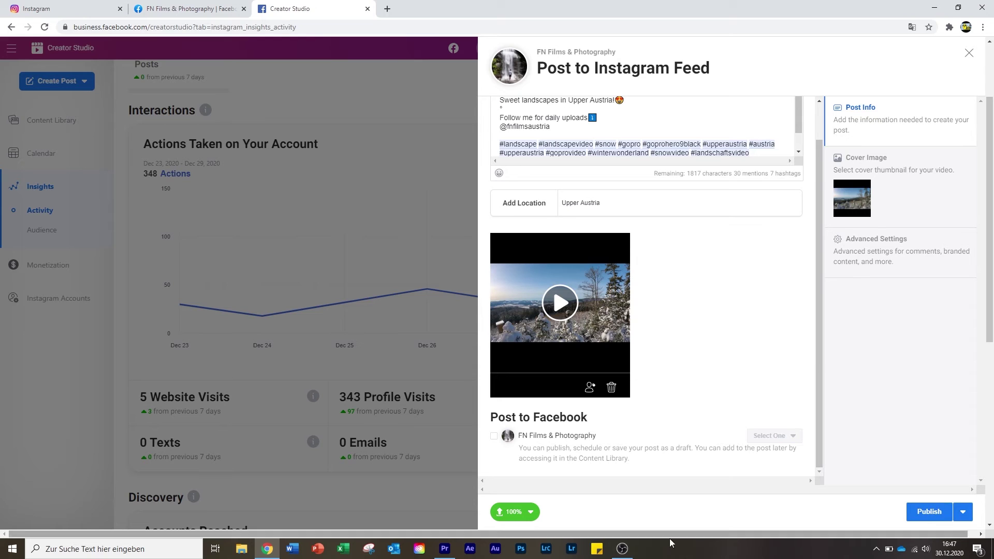
Step: Play the video preview briefly, pause it and publish the post to Instagram
left_click(564, 308)
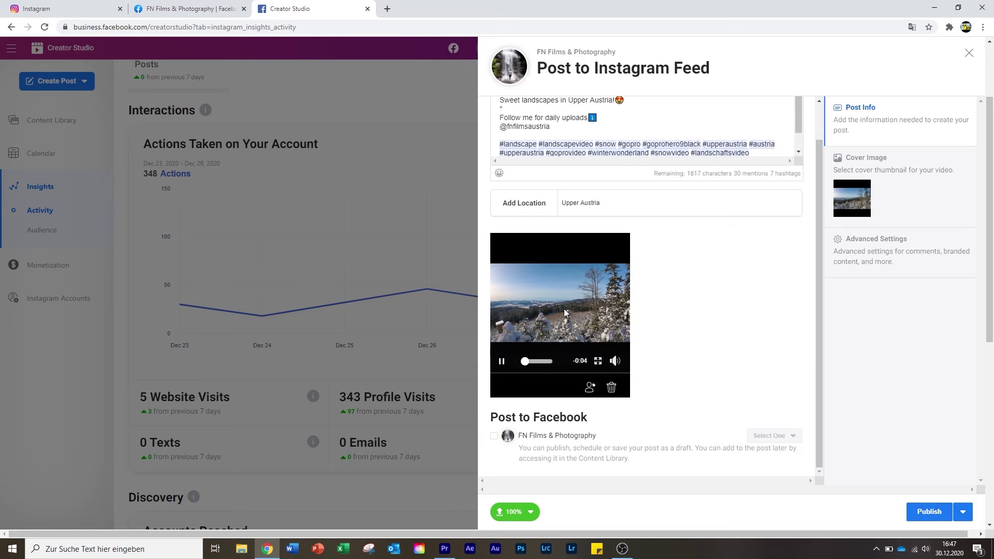
left_click(502, 365)
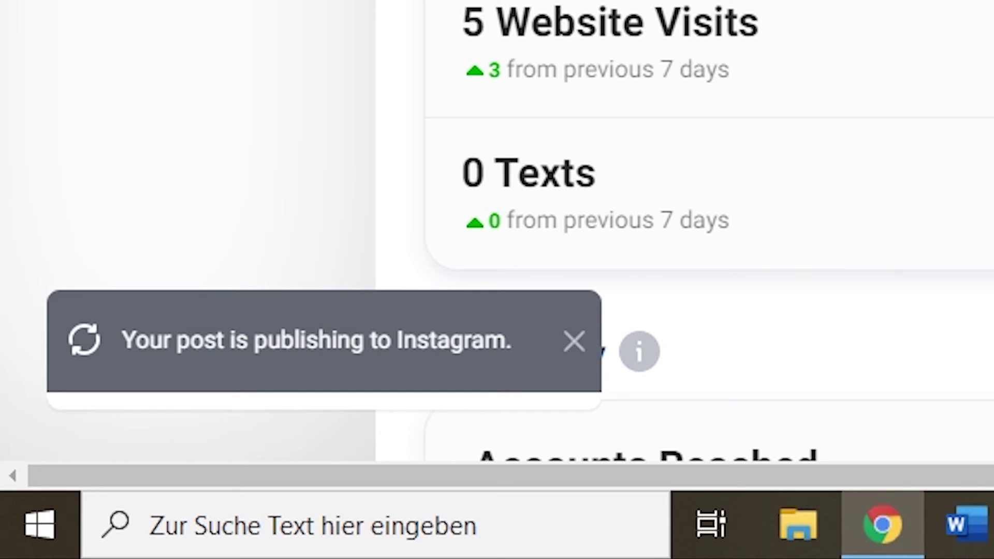
Step: Switch to the Instagram website, go to the account's own profile and open the newest video post
left_click(83, 6)
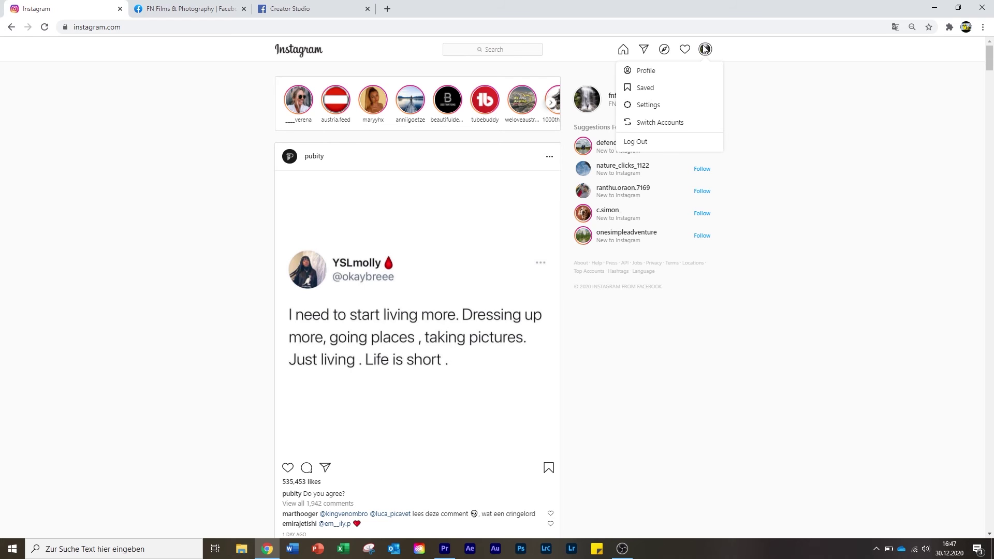
left_click(668, 73)
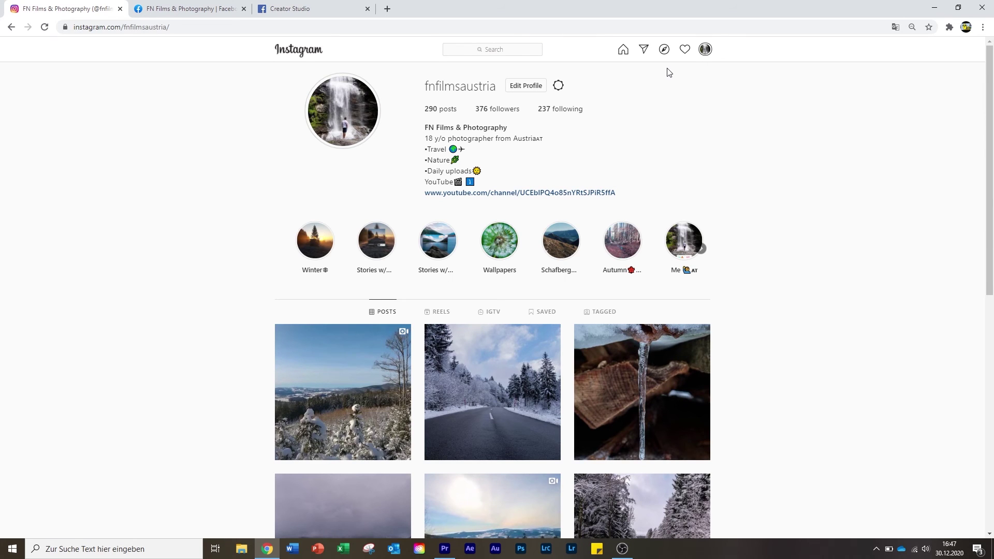
left_click(351, 368)
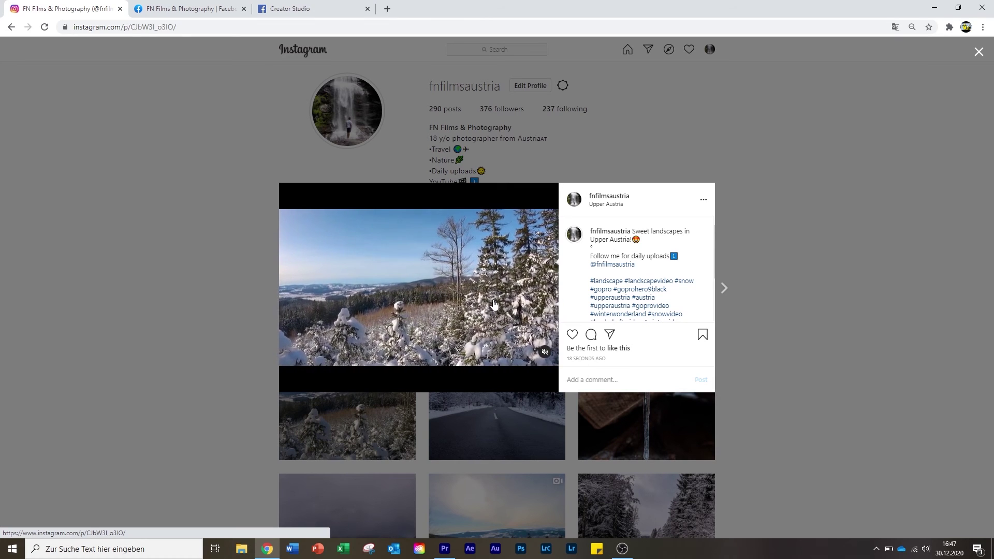
Step: Pause and resume the post's video, like the post and turn on its sound
left_click(495, 304)
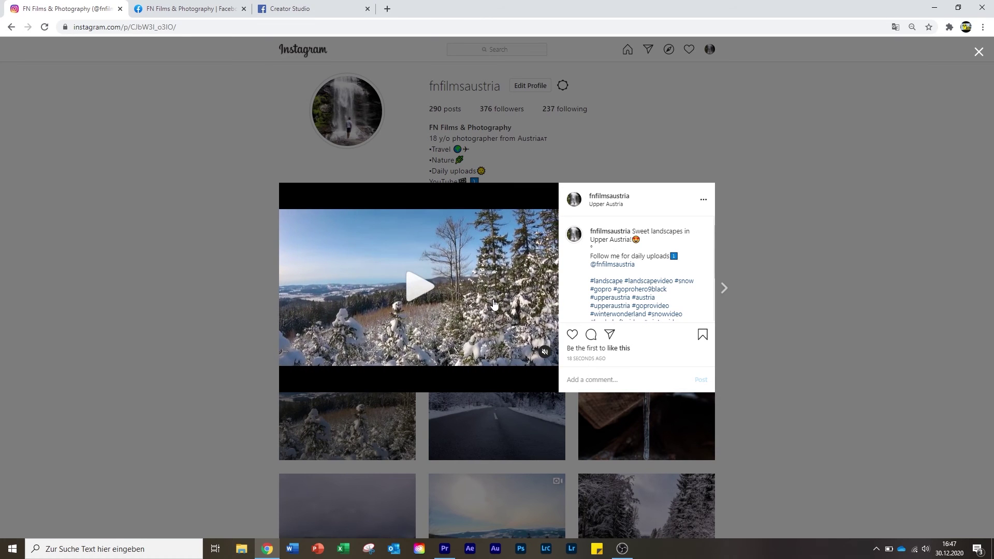
left_click(430, 296)
left_click(572, 334)
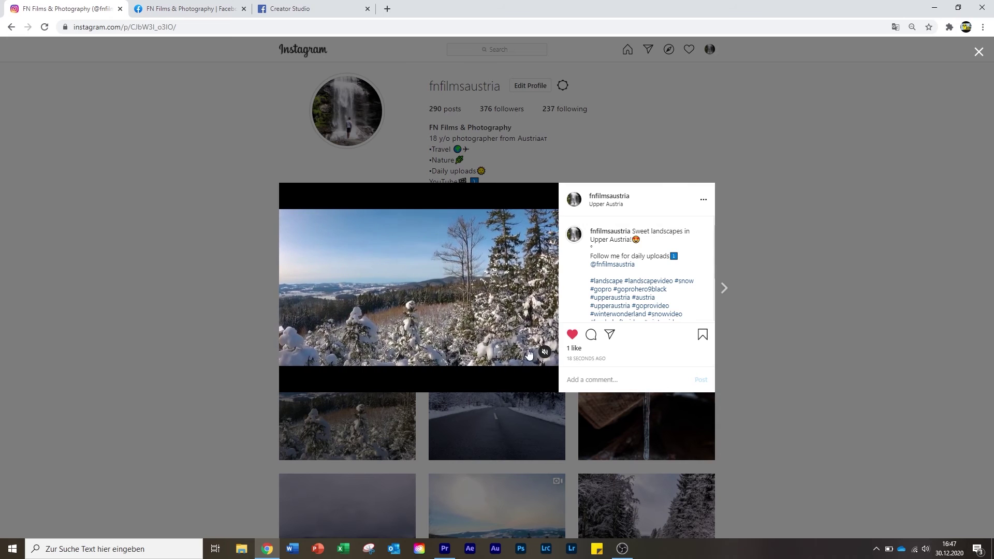
left_click(544, 352)
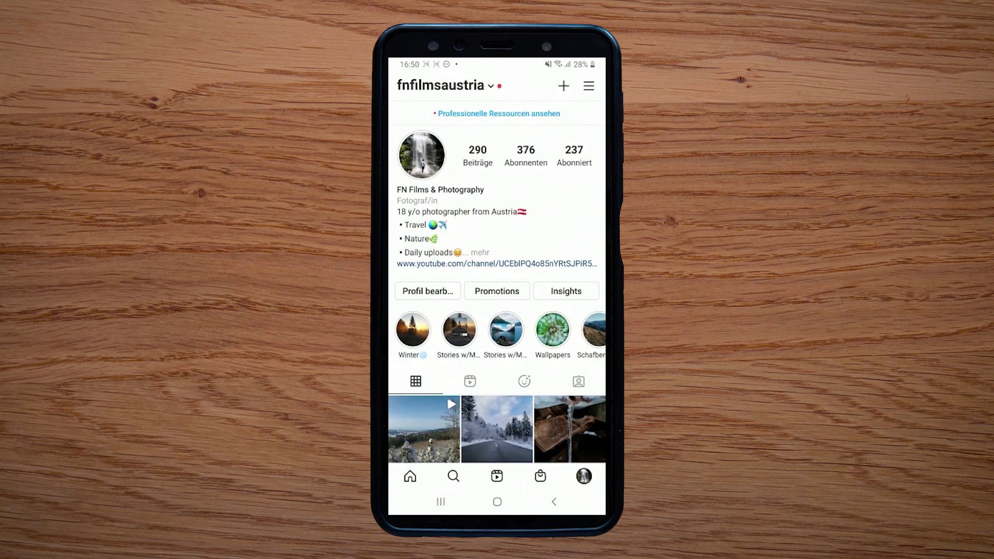
Step: View the newest video post from the profile in the phone's Instagram app and return to the profile
scroll(497, 311, "down", 2)
left_click(422, 339)
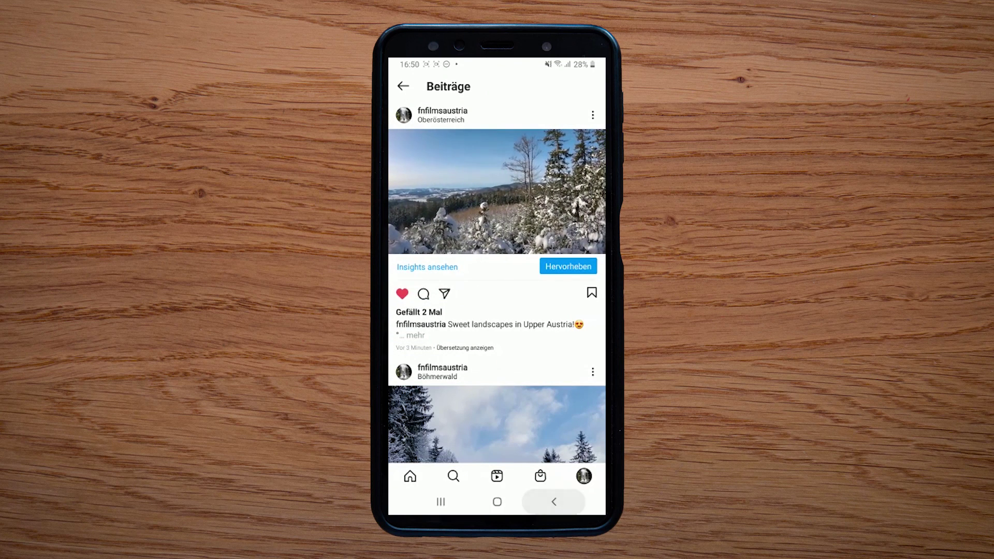
left_click(554, 501)
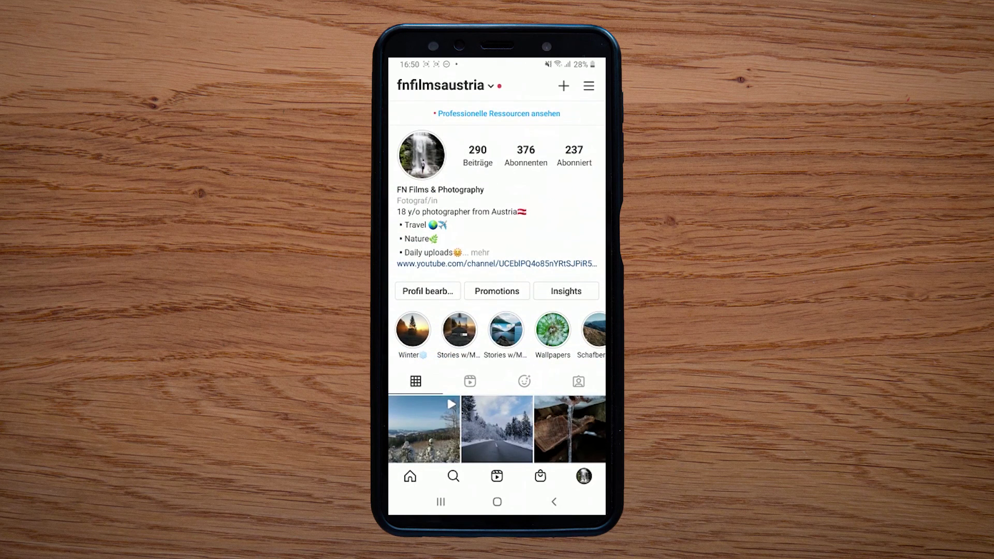
scroll(497, 287, "down", 1)
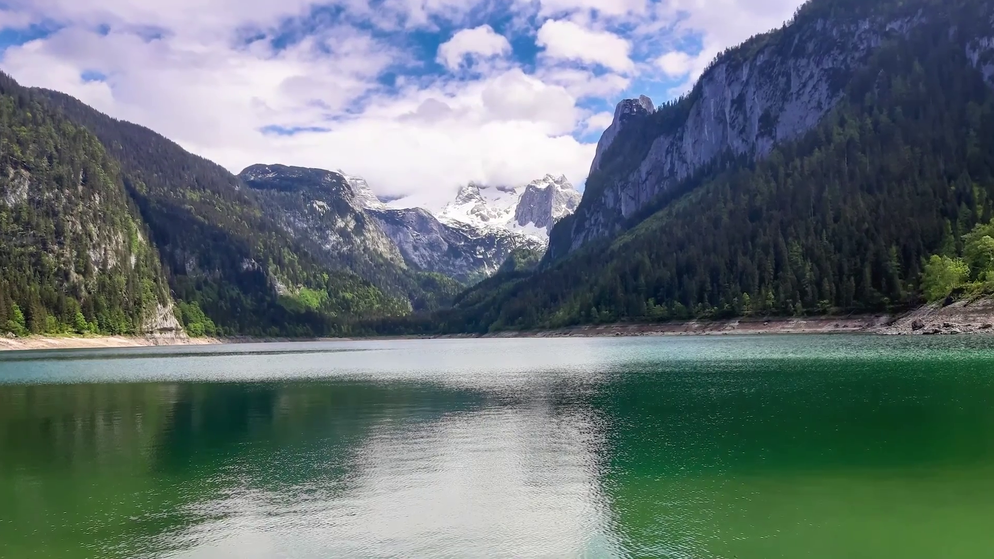